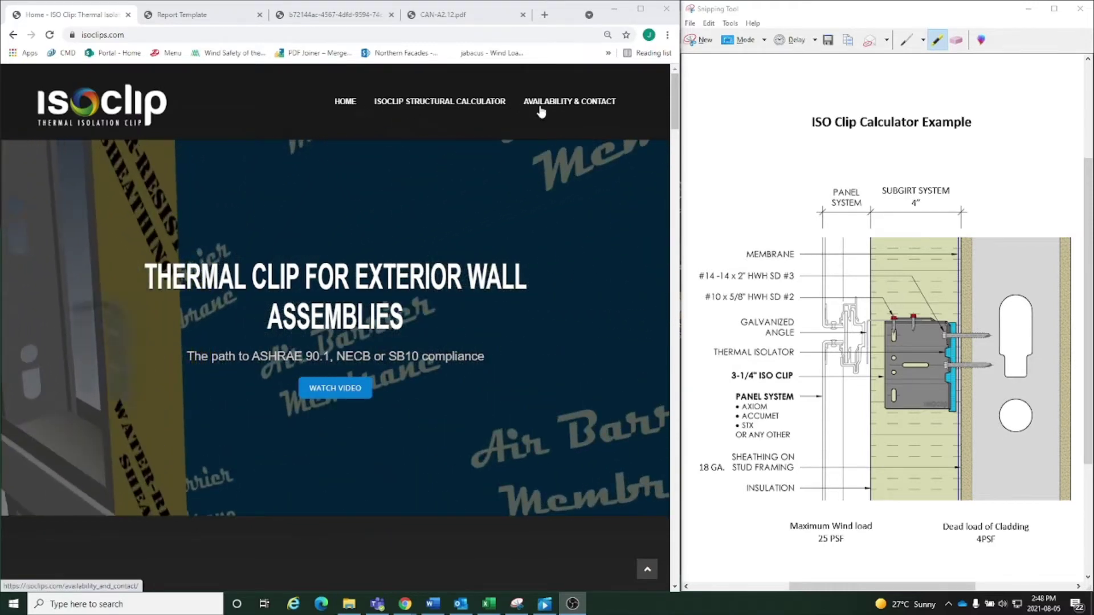
- Go to the ISOclip Structural Calculator page and scroll to the calculator's default 16 in, 104 psf results
click(424, 107)
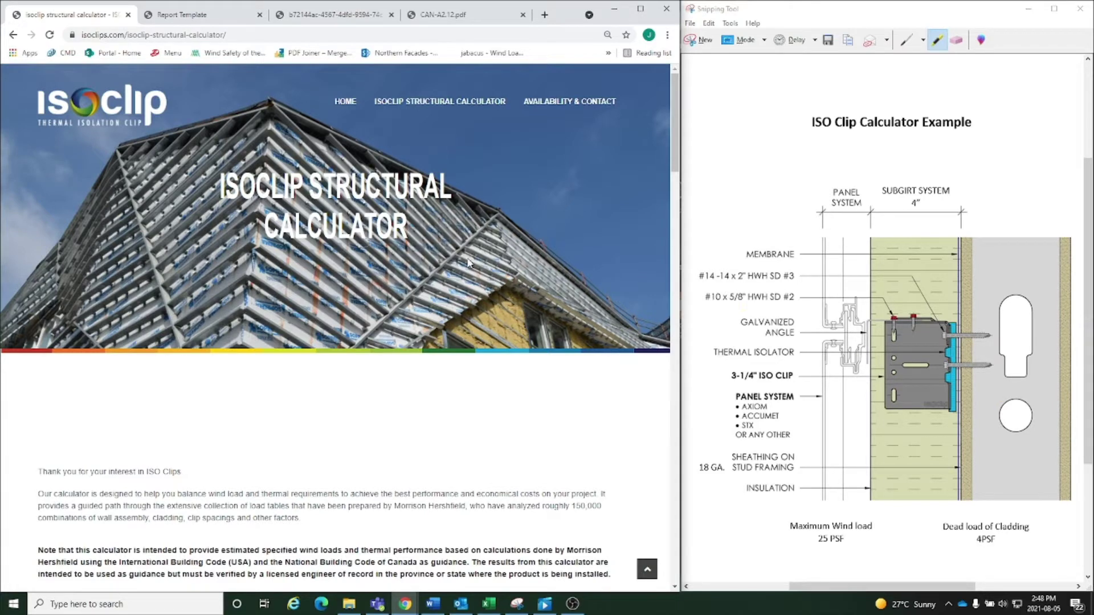
scroll(468, 262, down, 4)
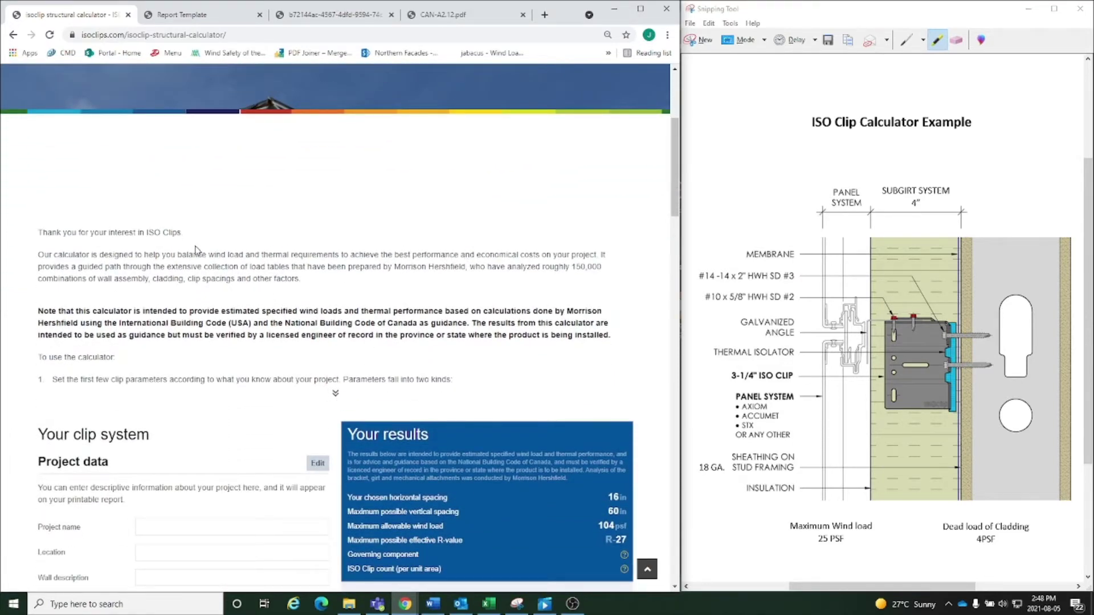
click(337, 394)
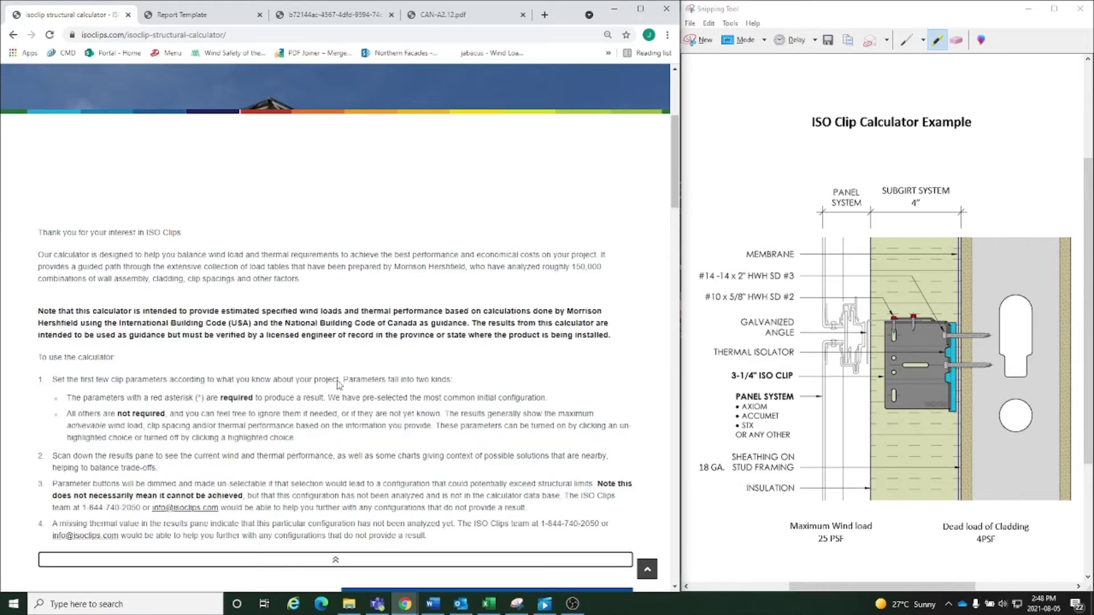
click(336, 563)
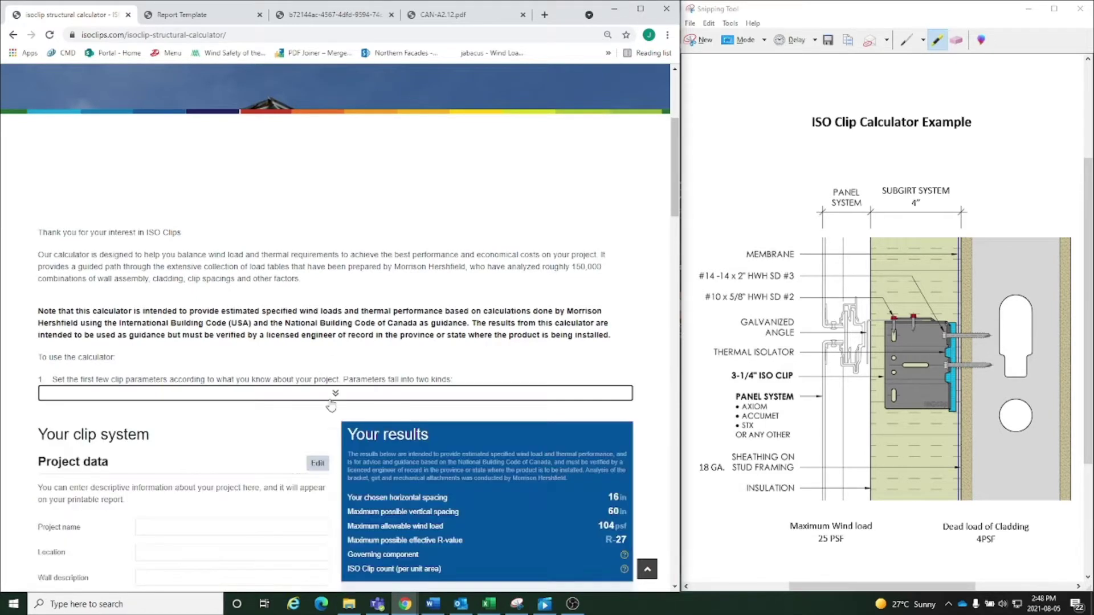
click(329, 398)
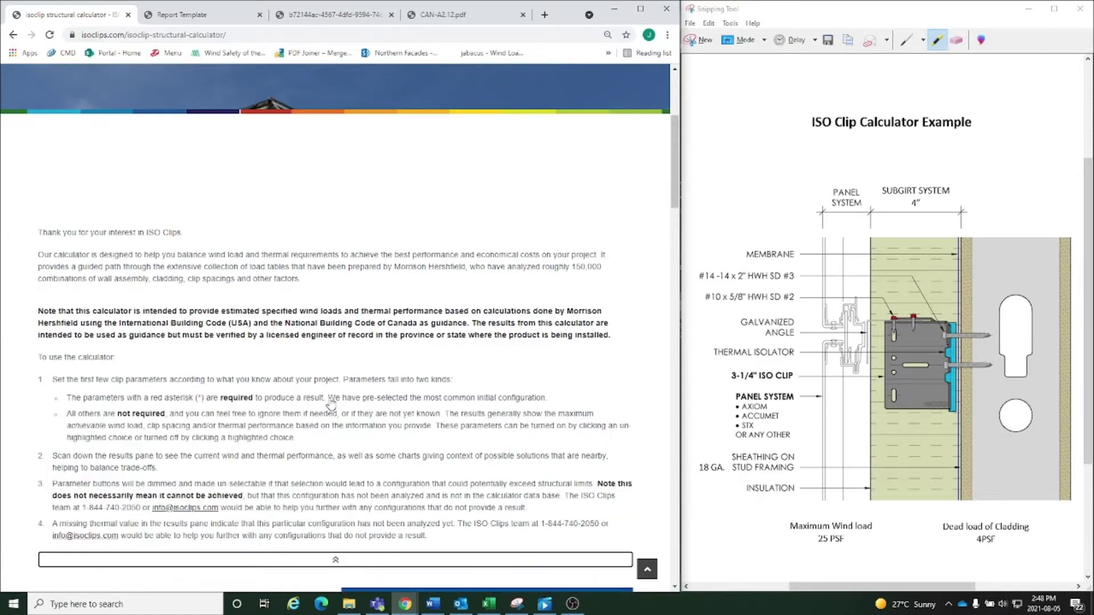
click(340, 562)
scroll(291, 425, down, 3)
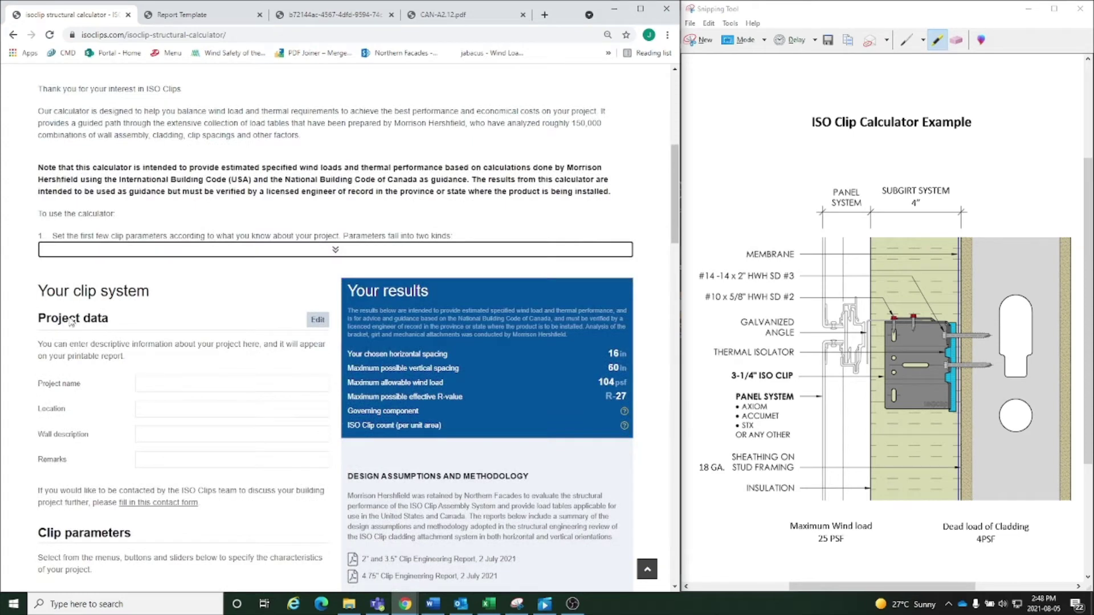
- Fill project data with Test1, Toronto and East from the autofill lists and save it
click(317, 322)
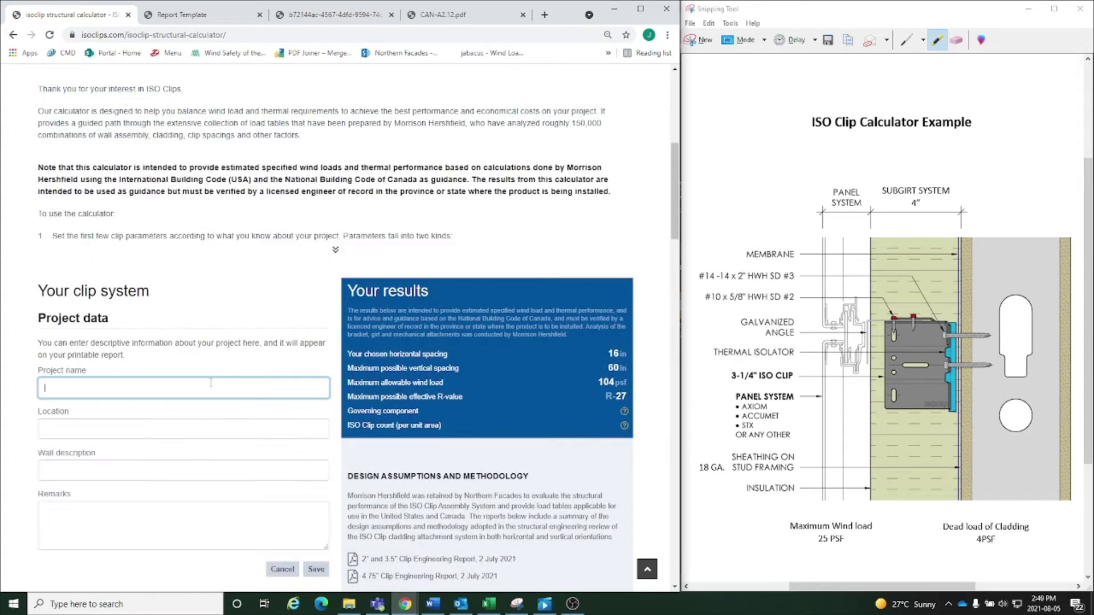
click(164, 392)
click(57, 415)
click(85, 429)
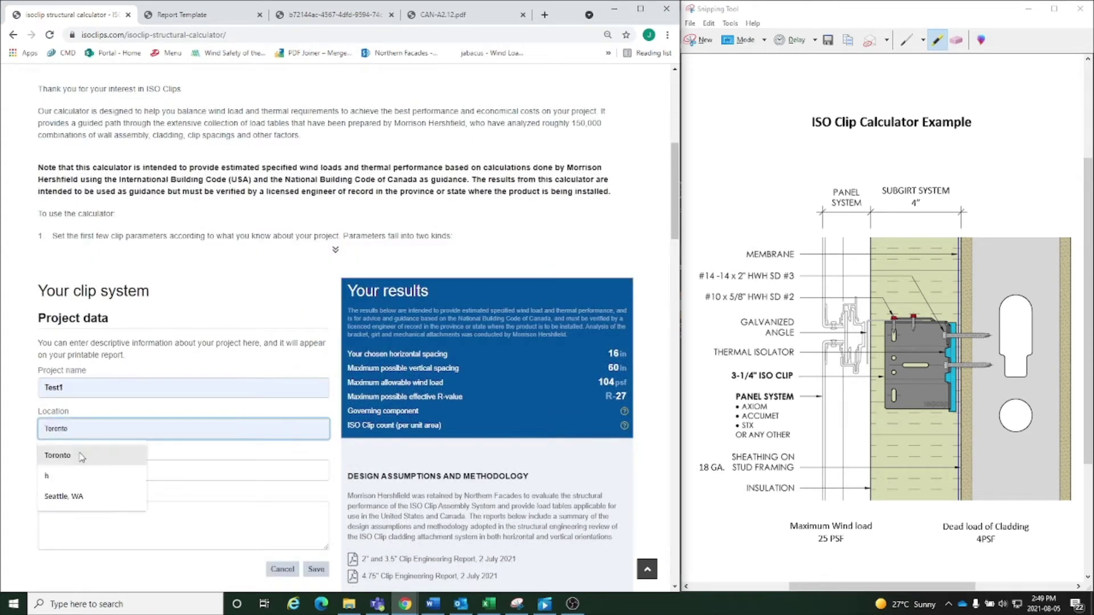
click(81, 456)
click(74, 472)
click(57, 496)
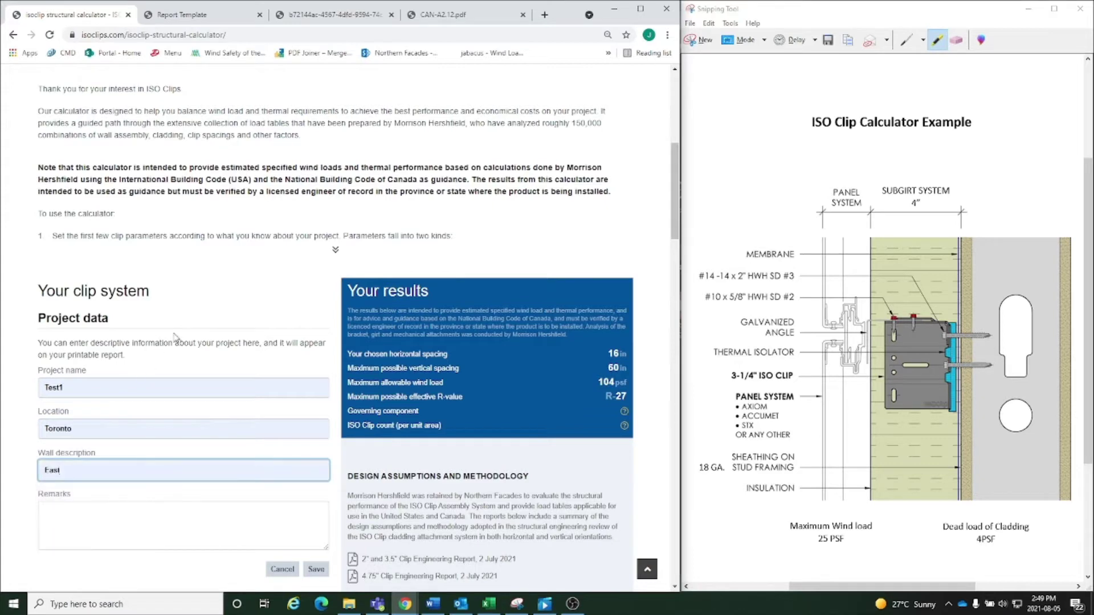
scroll(174, 336, down, 2)
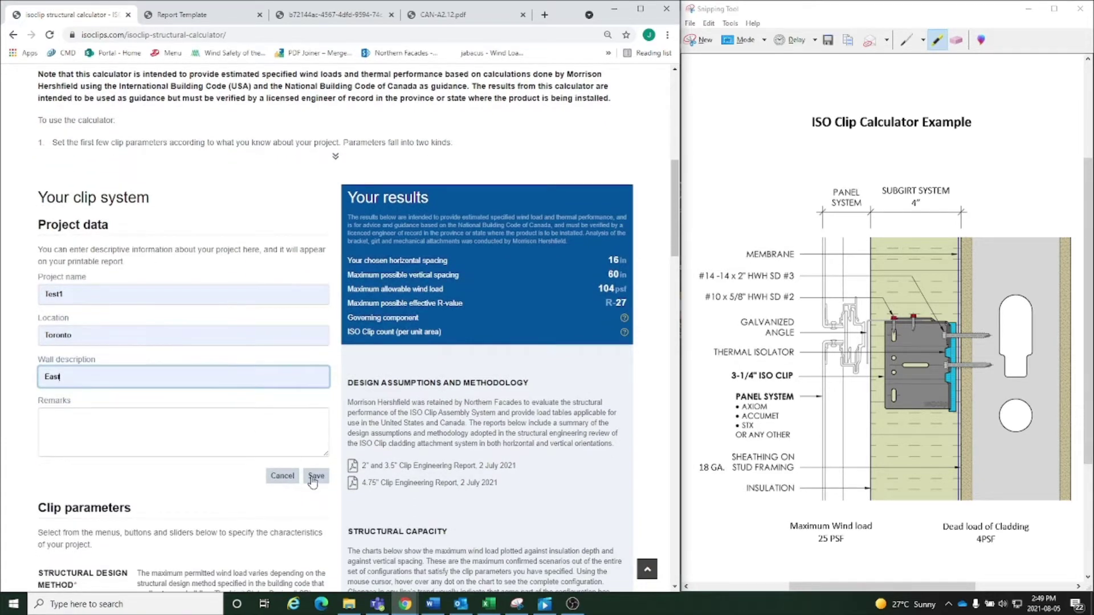
click(315, 476)
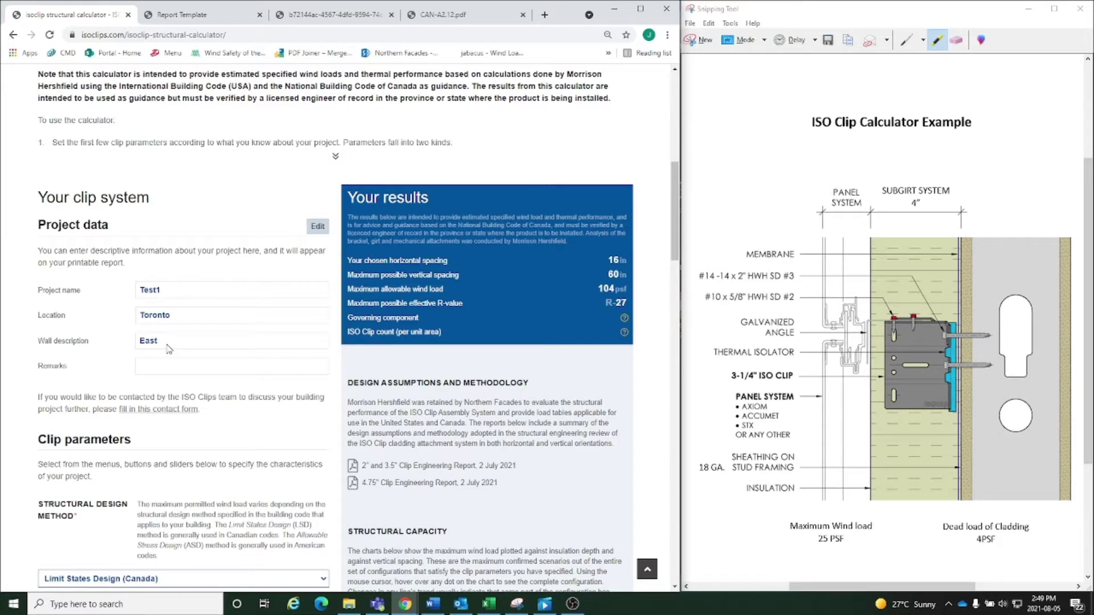
scroll(168, 349, down, 2)
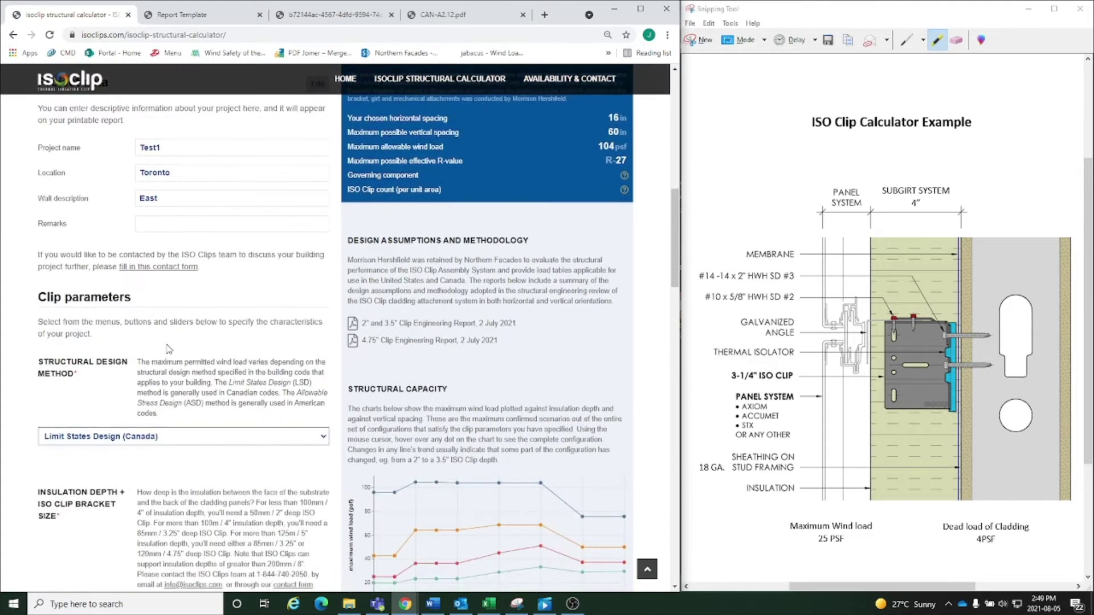
click(159, 437)
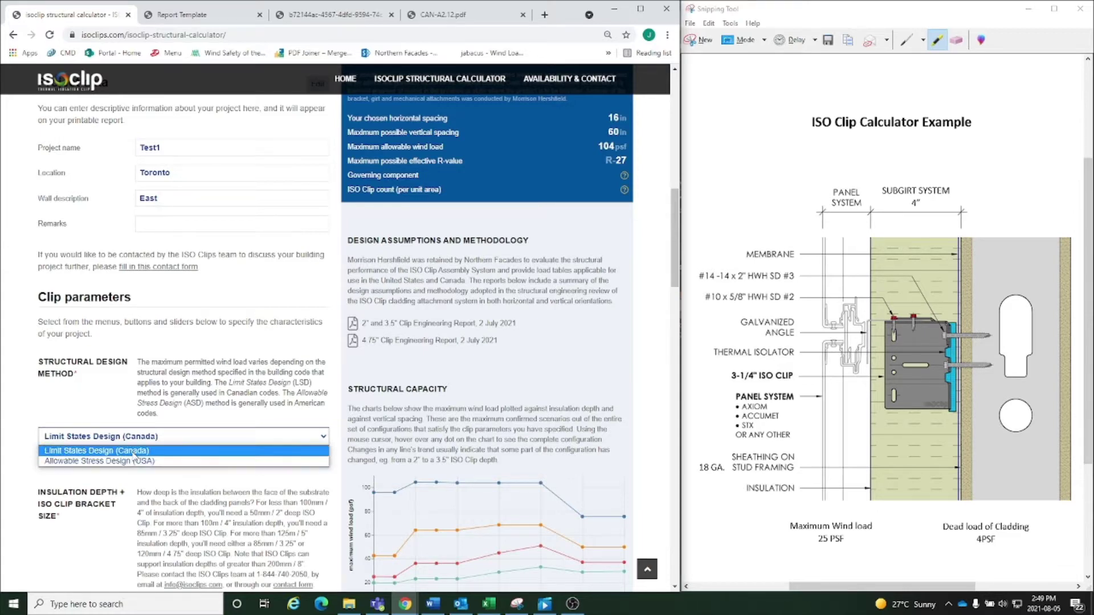
click(114, 451)
scroll(136, 298, down, 5)
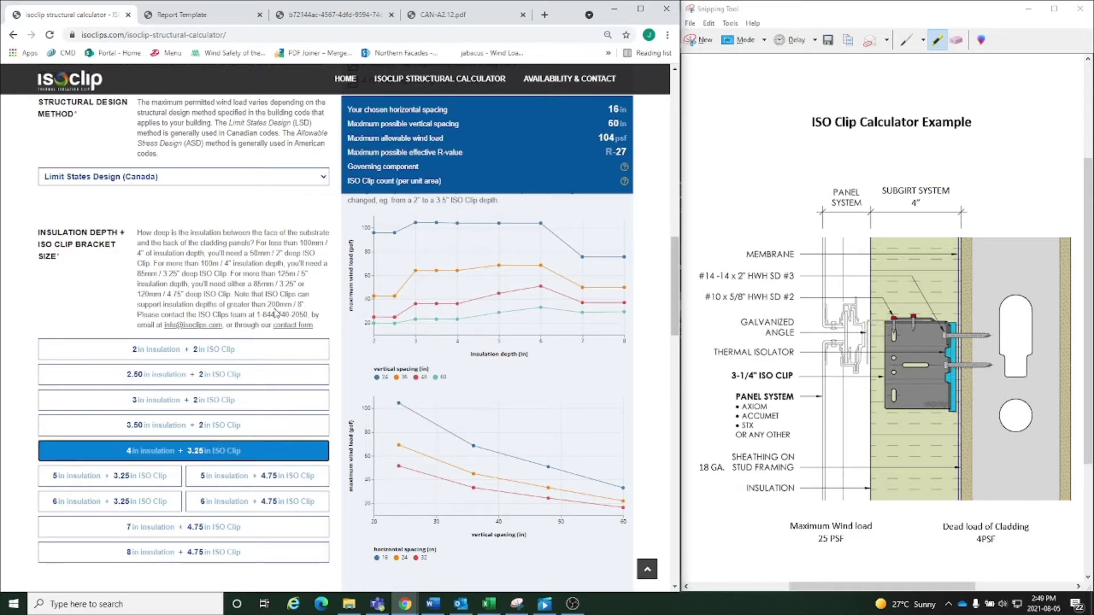
- Set Include Cavity Insulation to no, dropping the R-value to R-18
scroll(196, 292, down, 4)
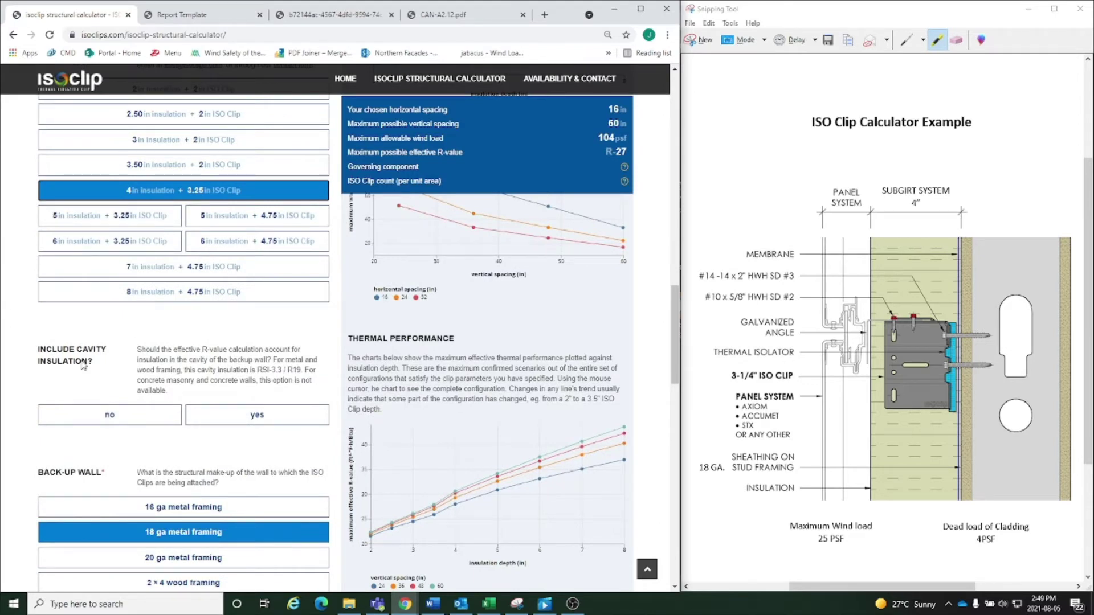
click(117, 424)
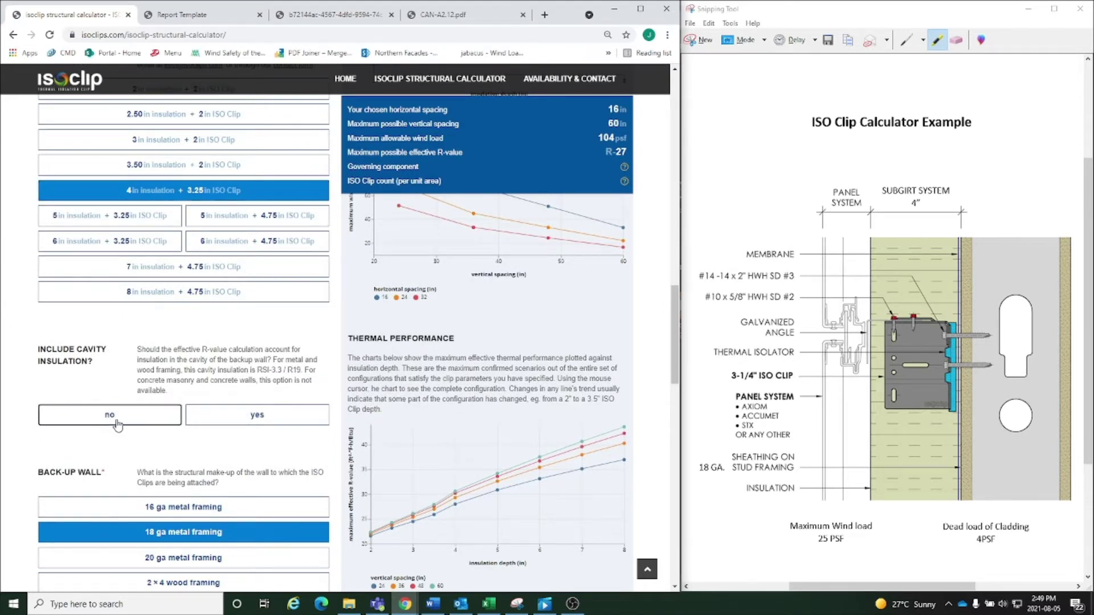
scroll(86, 370, down, 3)
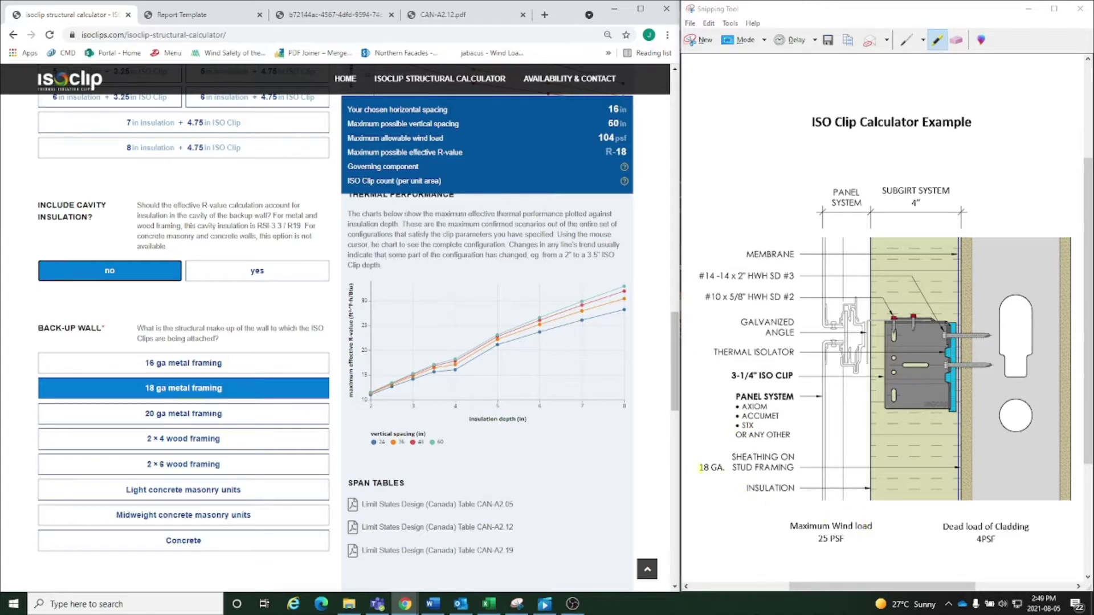
- Highlight '18 GA. STUD FRAMING' on the example drawing
click(717, 470)
drag(704, 470, 793, 471)
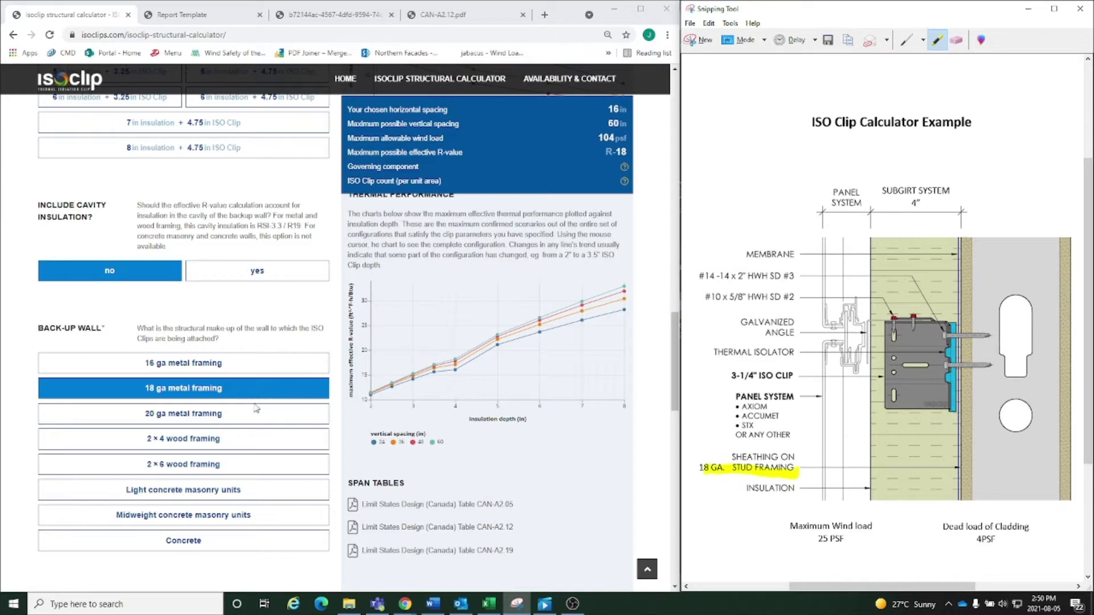
scroll(226, 334, down, 3)
scroll(227, 335, down, 1)
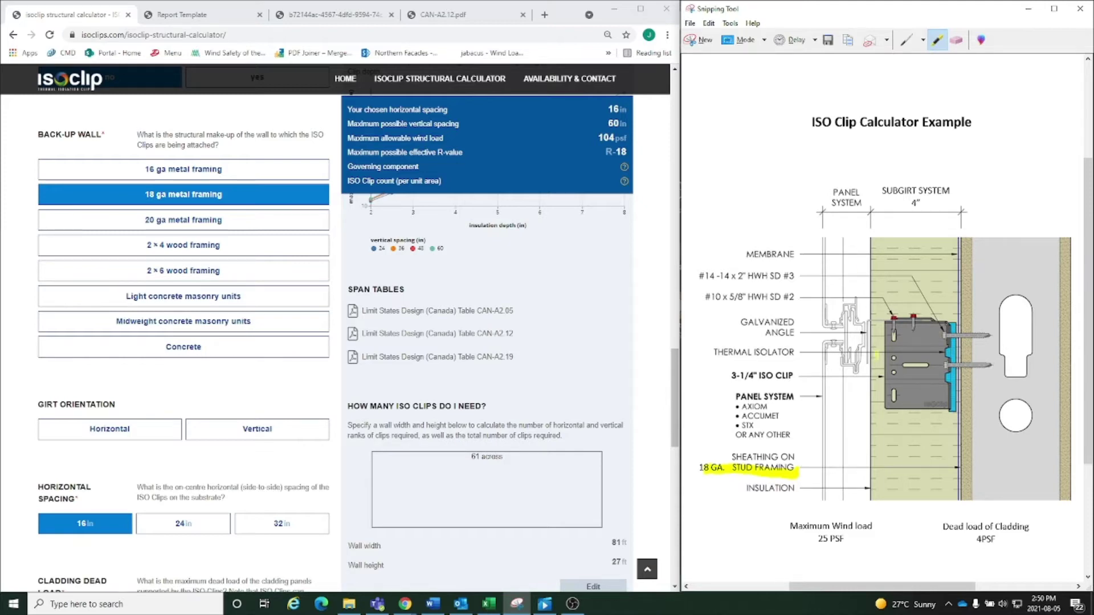
- Highlight the angle atop the clip, then set girt orientation to Horizontal for 50 psf
drag(867, 318, 917, 316)
click(106, 437)
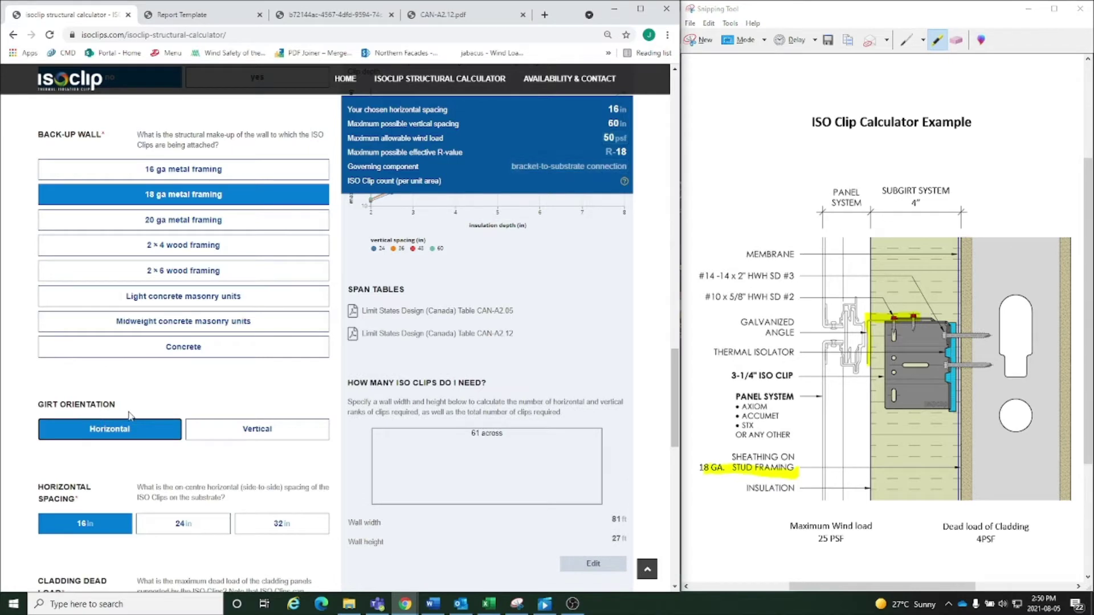
scroll(86, 370, down, 3)
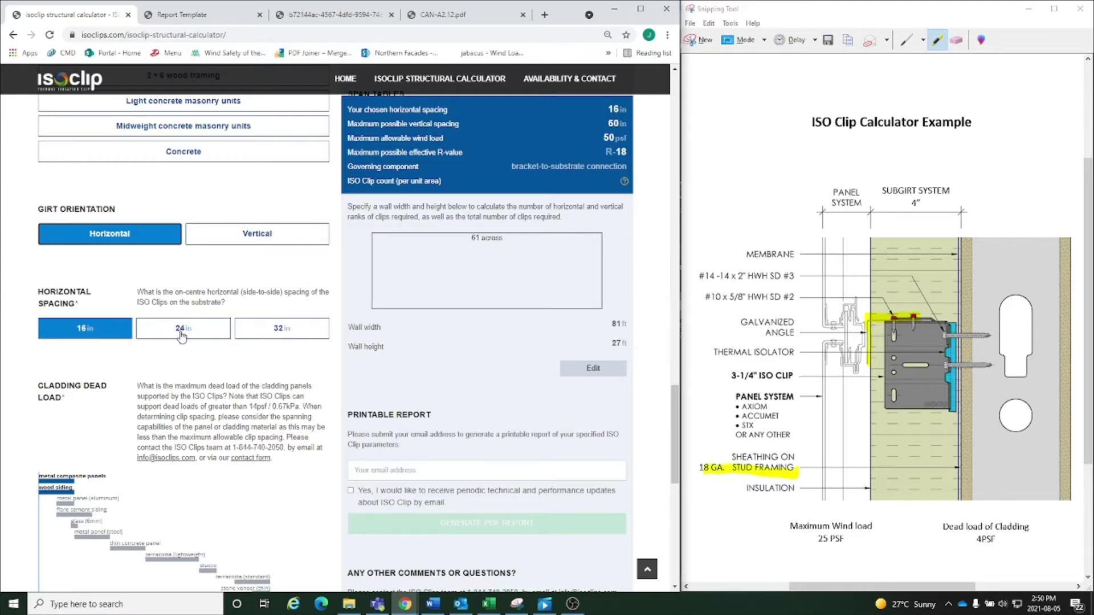
- Highlight the 4PSF dead load label on the example drawing
scroll(268, 316, down, 3)
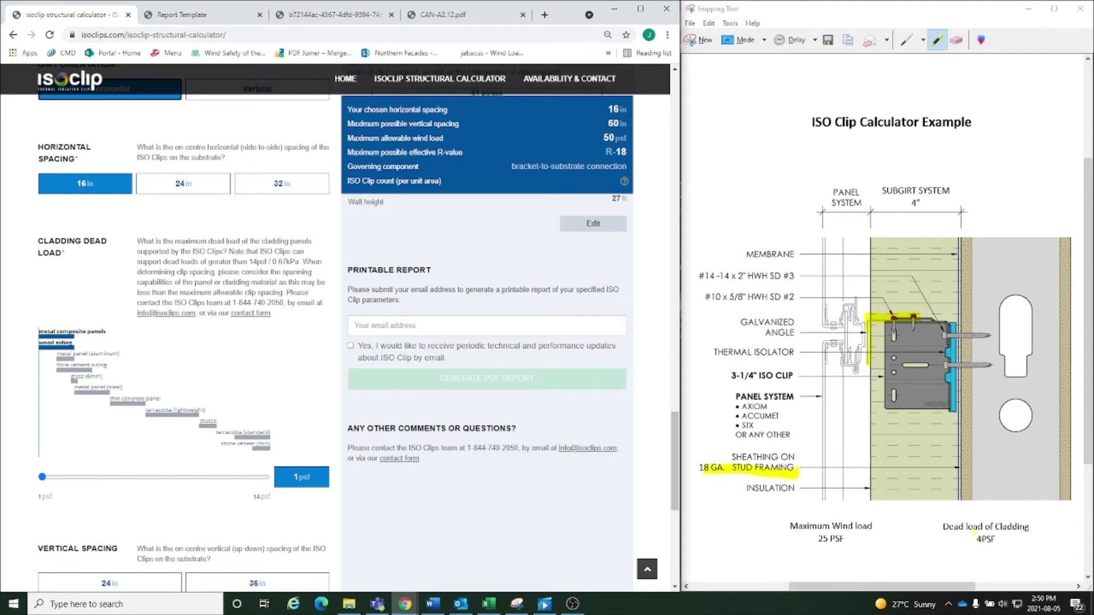
click(1000, 538)
drag(998, 539, 978, 539)
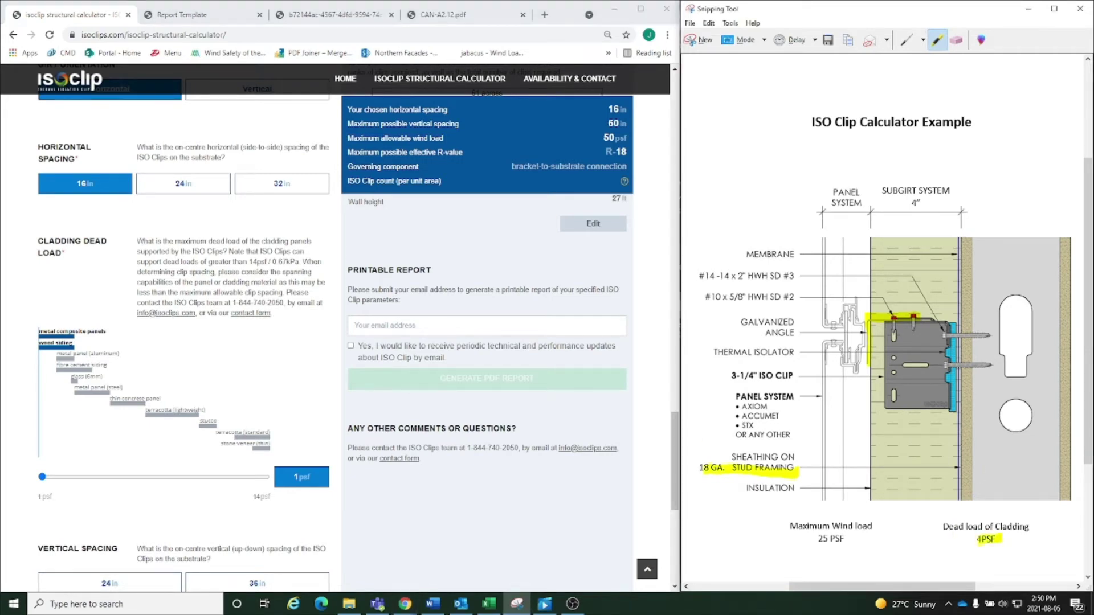
- Drag the Cladding Dead Load slider to 4 psf, lowering allowable wind load to 46 psf
click(73, 310)
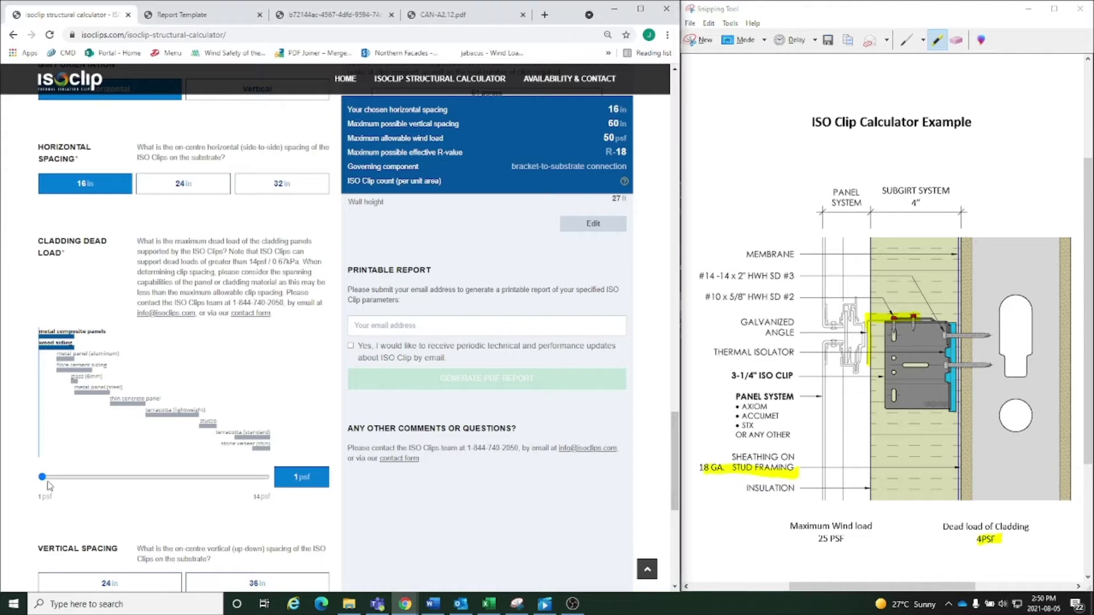
drag(43, 477, 94, 479)
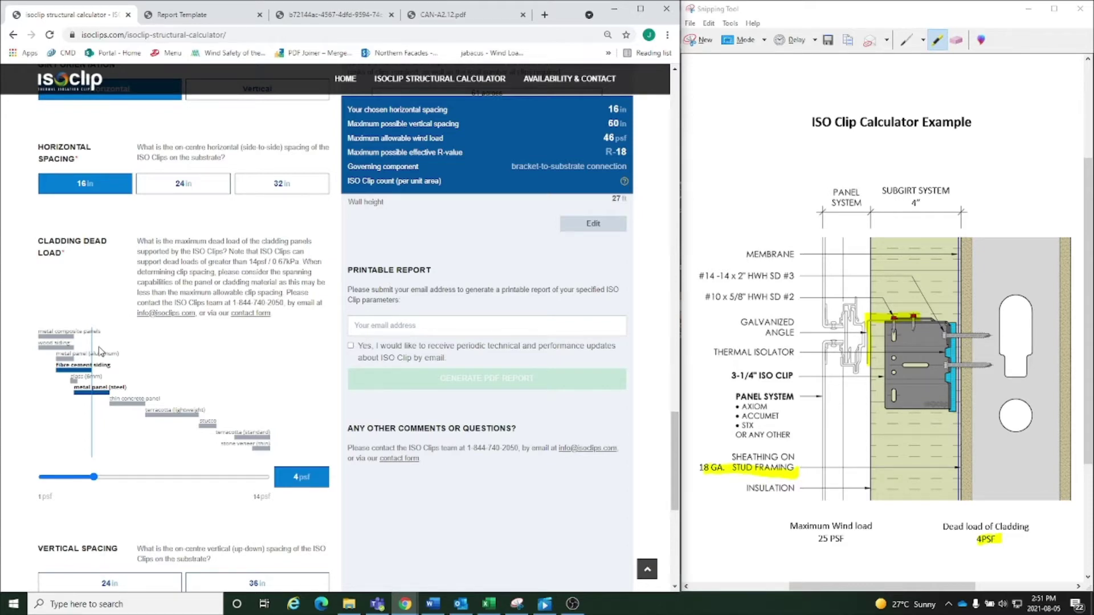
scroll(158, 330, down, 1)
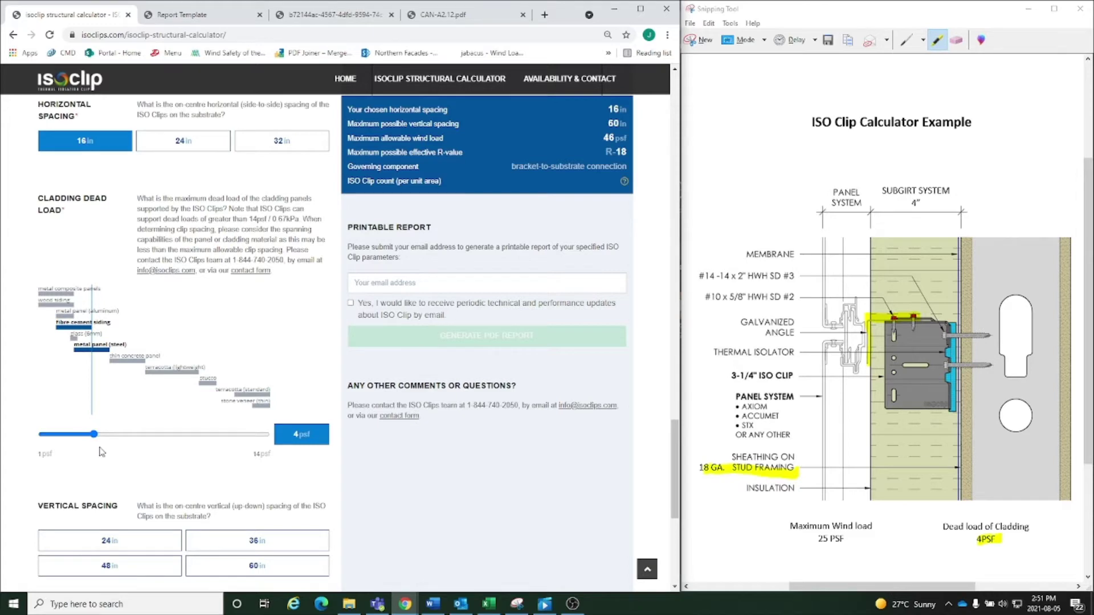
scroll(109, 445, down, 2)
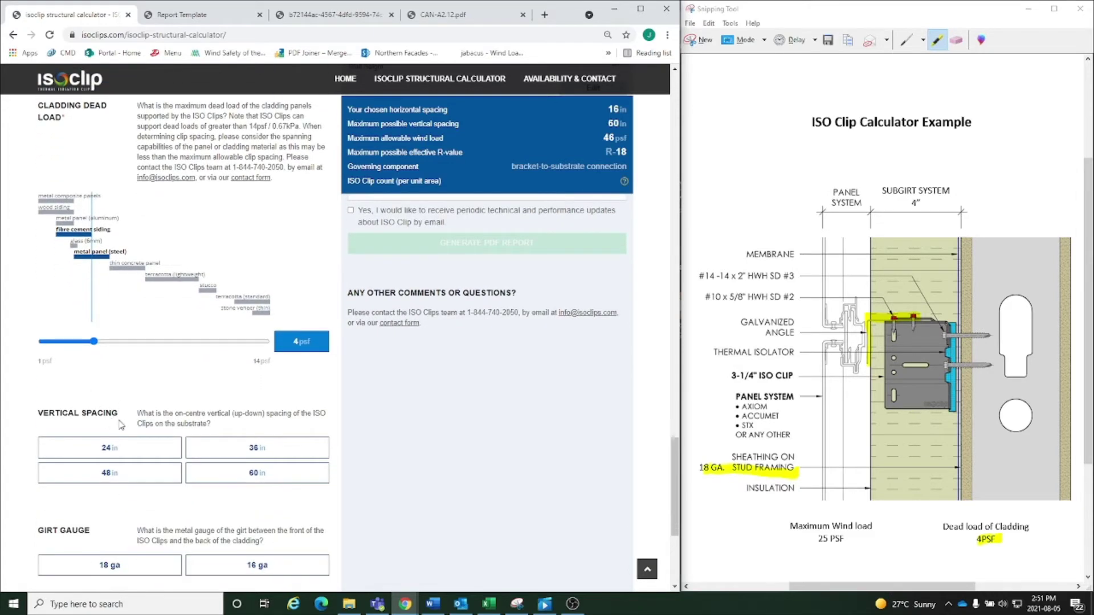
- Choose 36 in vertical spacing and 18 ga girt gauge, giving 29 psf allowable wind load
click(247, 450)
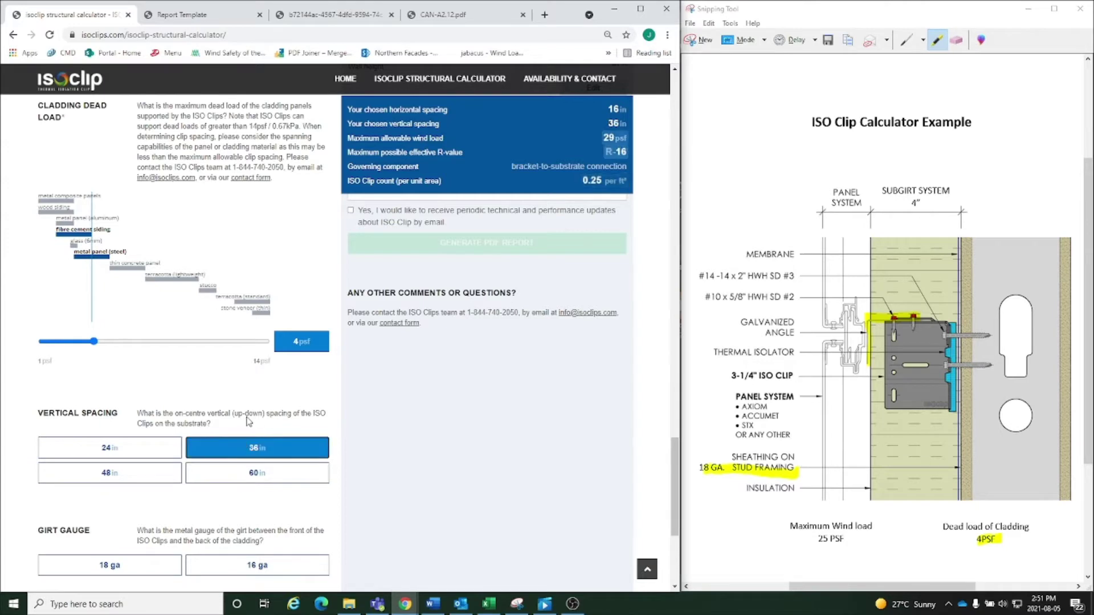
scroll(249, 423, down, 3)
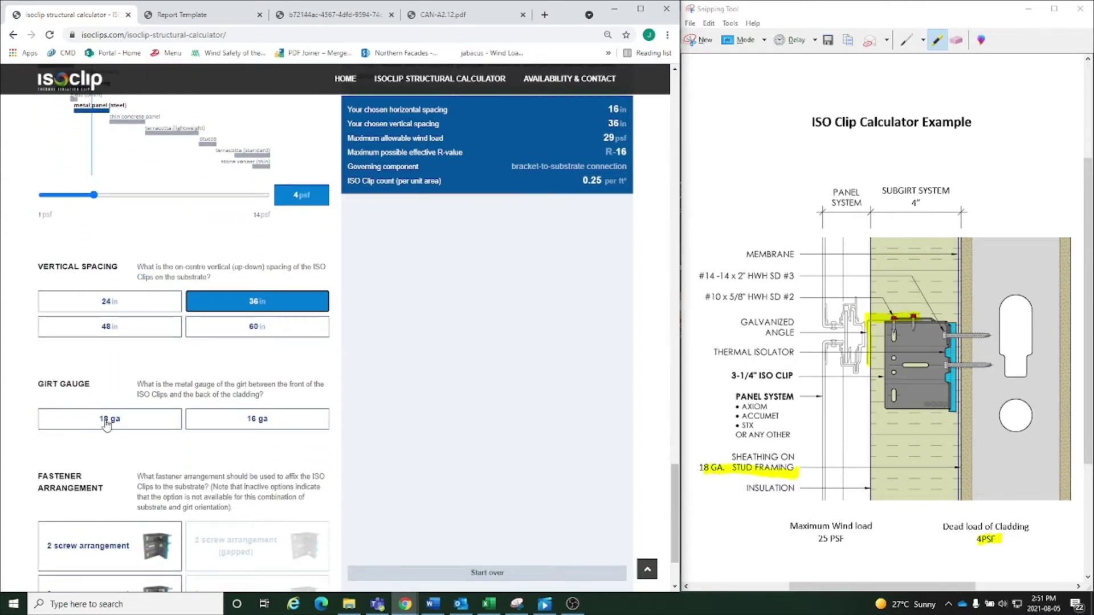
click(108, 420)
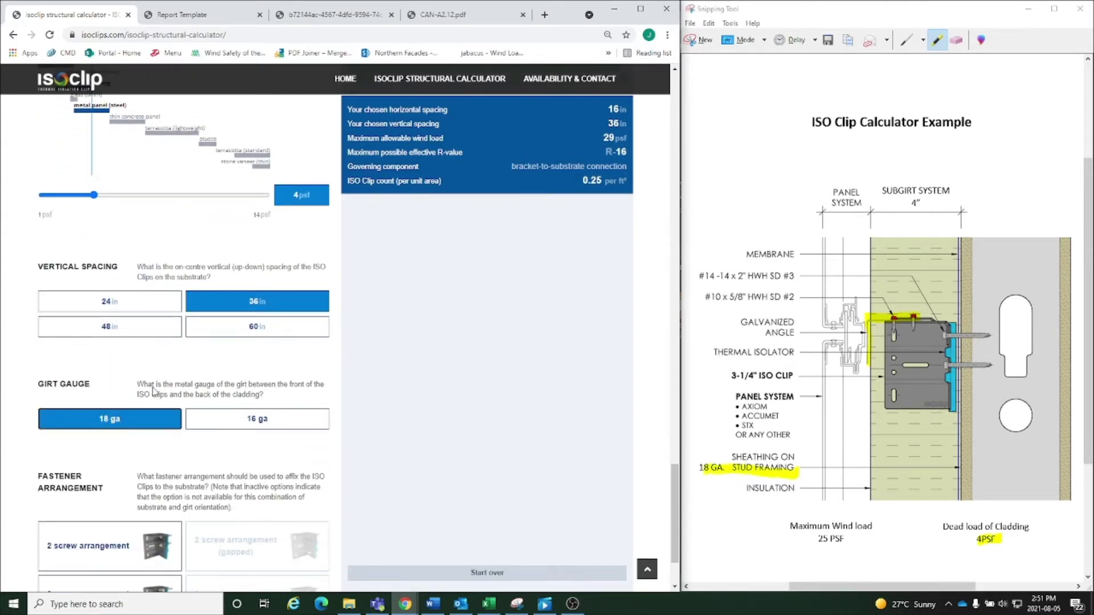
scroll(153, 392, down, 2)
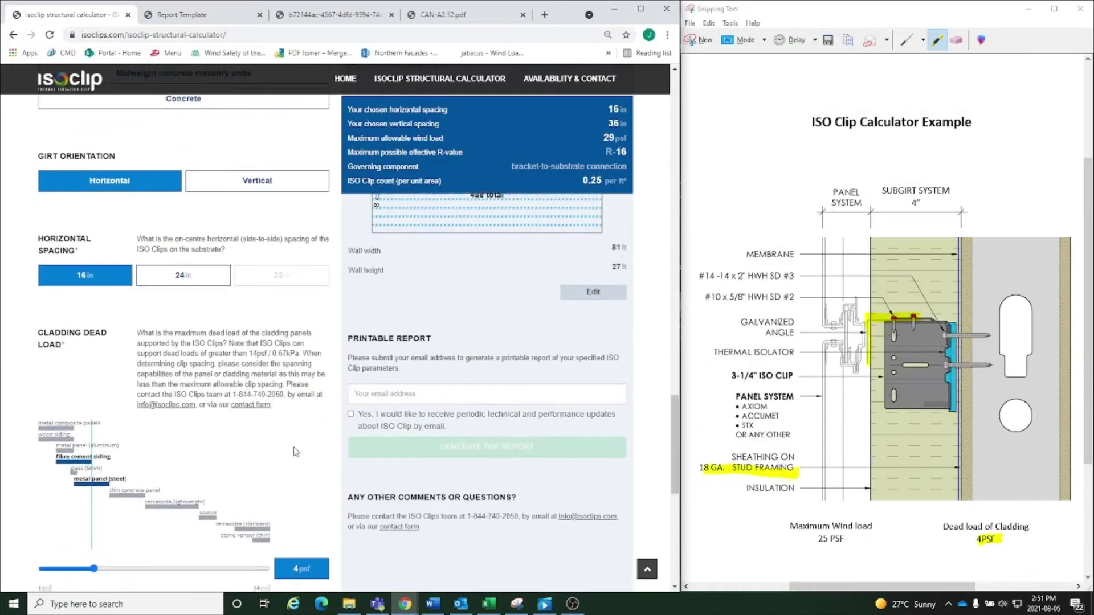
scroll(266, 327, up, 3)
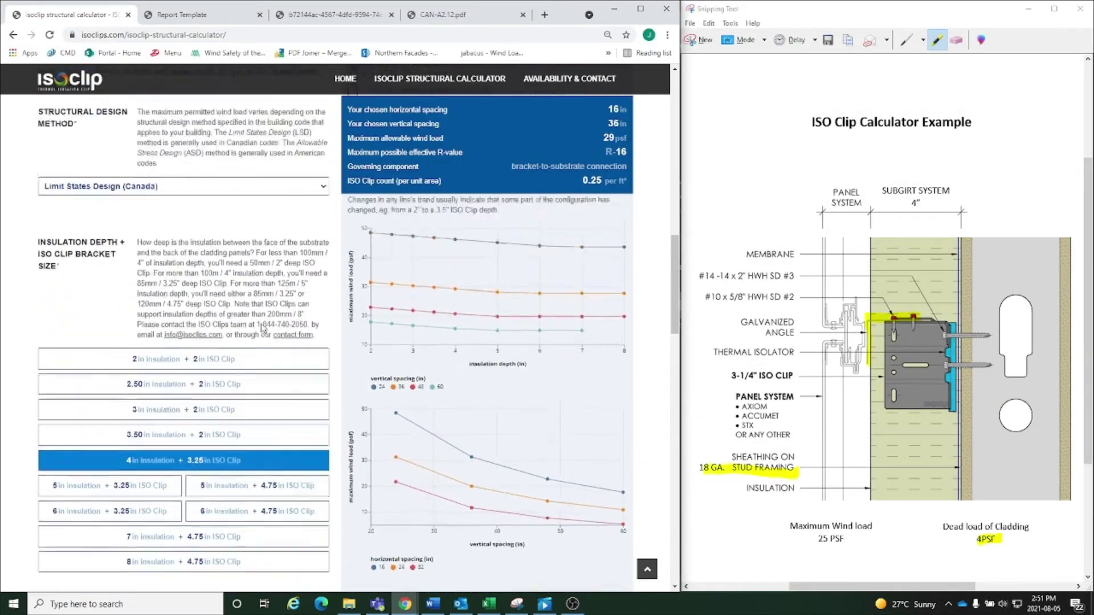
scroll(290, 338, up, 3)
scroll(335, 307, up, 1)
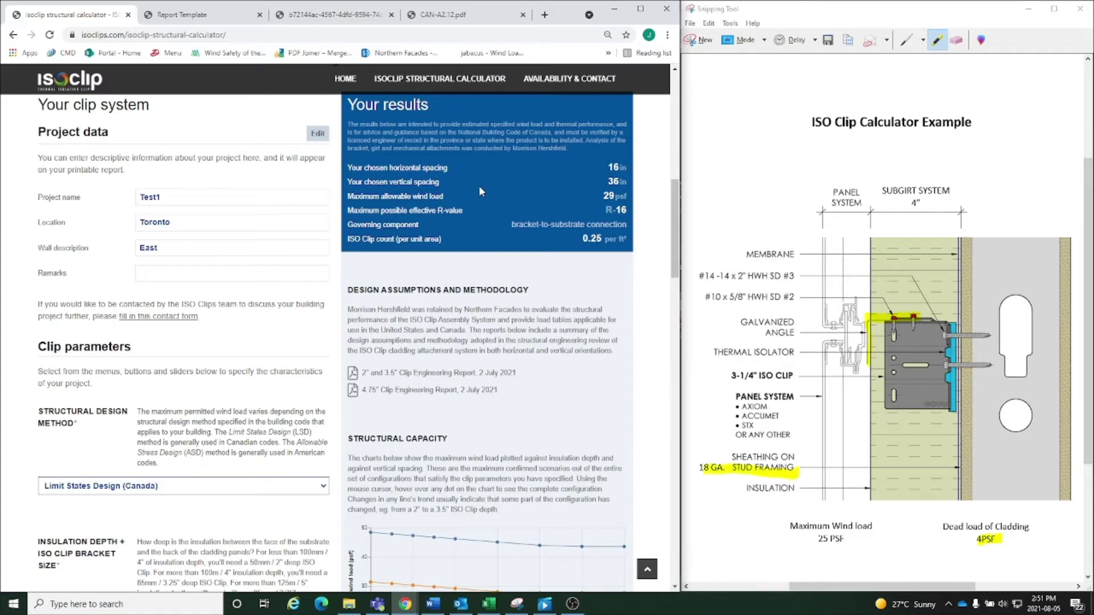
- Highlight '25 PSF' under Maximum Wind load on the example drawing
scroll(476, 184, down, 1)
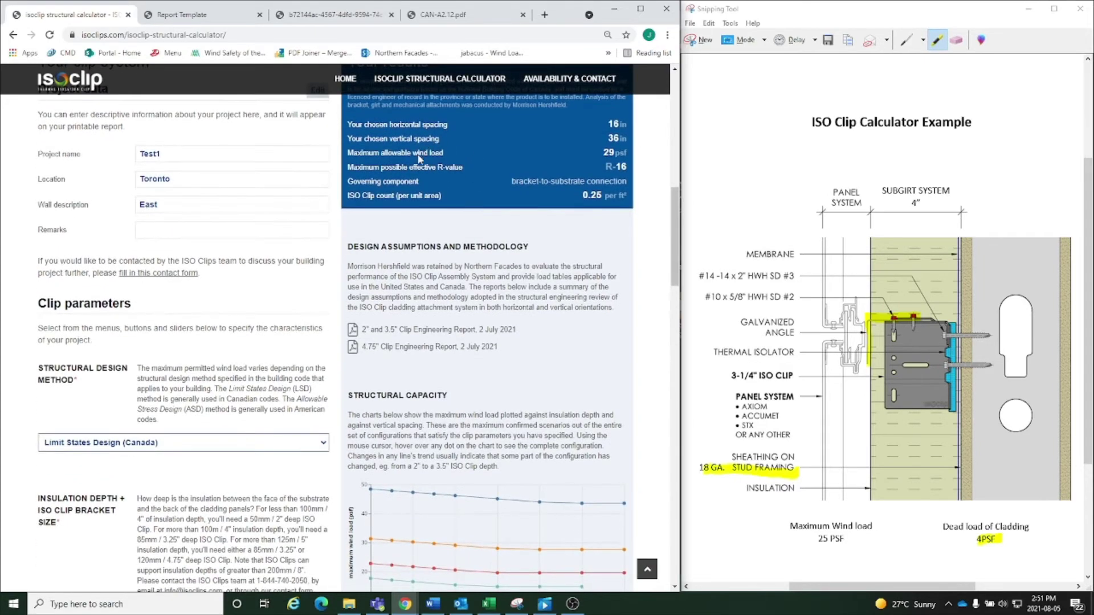
scroll(479, 182, down, 3)
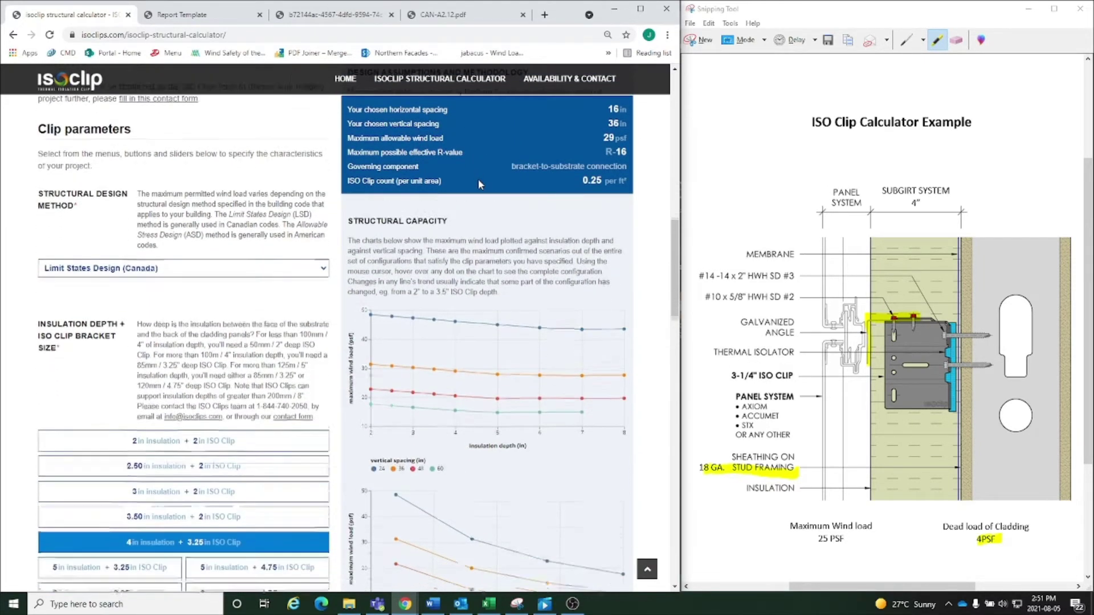
scroll(479, 183, down, 18)
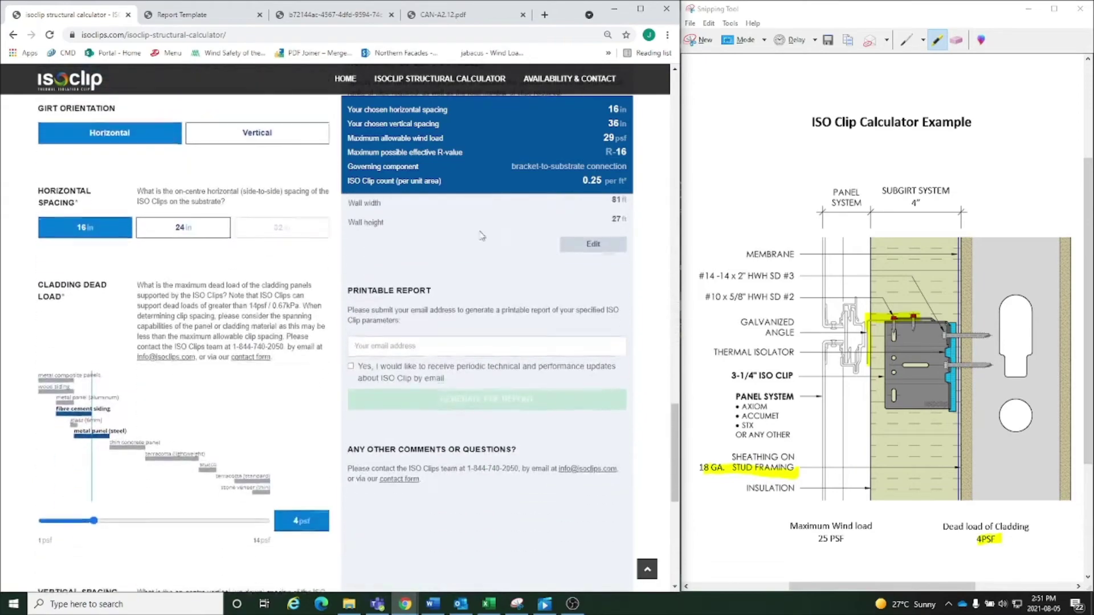
scroll(481, 235, up, 15)
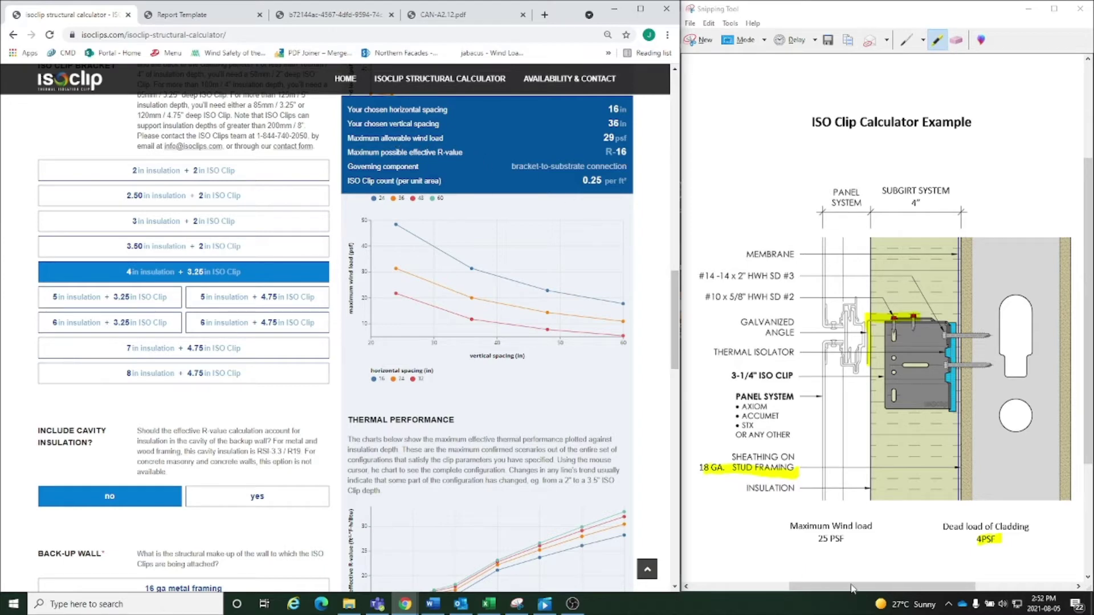
key(alt+Tab)
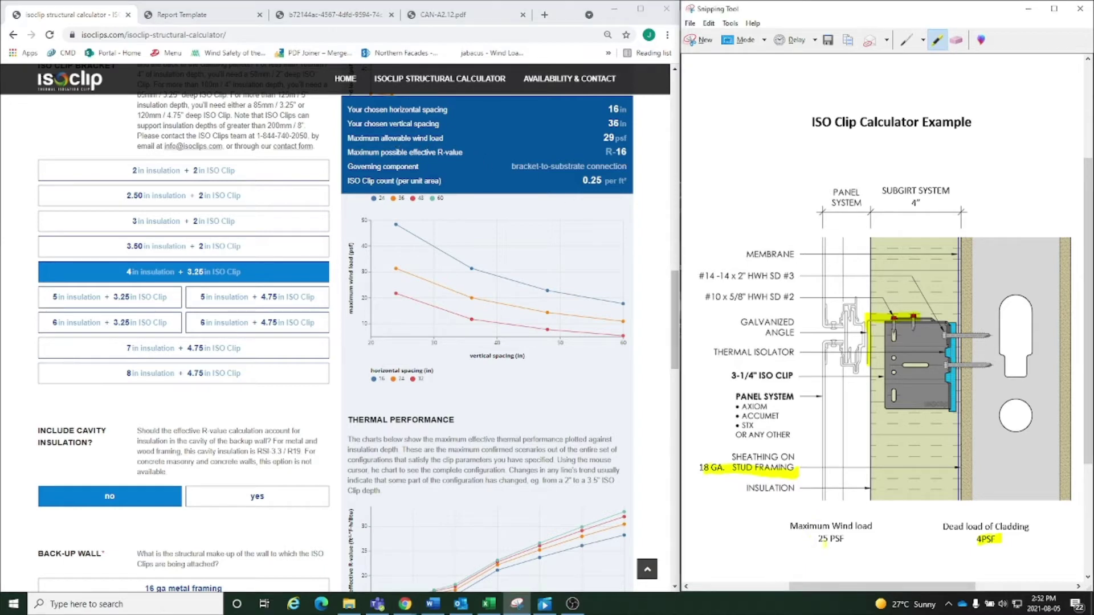
drag(814, 541, 844, 539)
scroll(531, 303, down, 9)
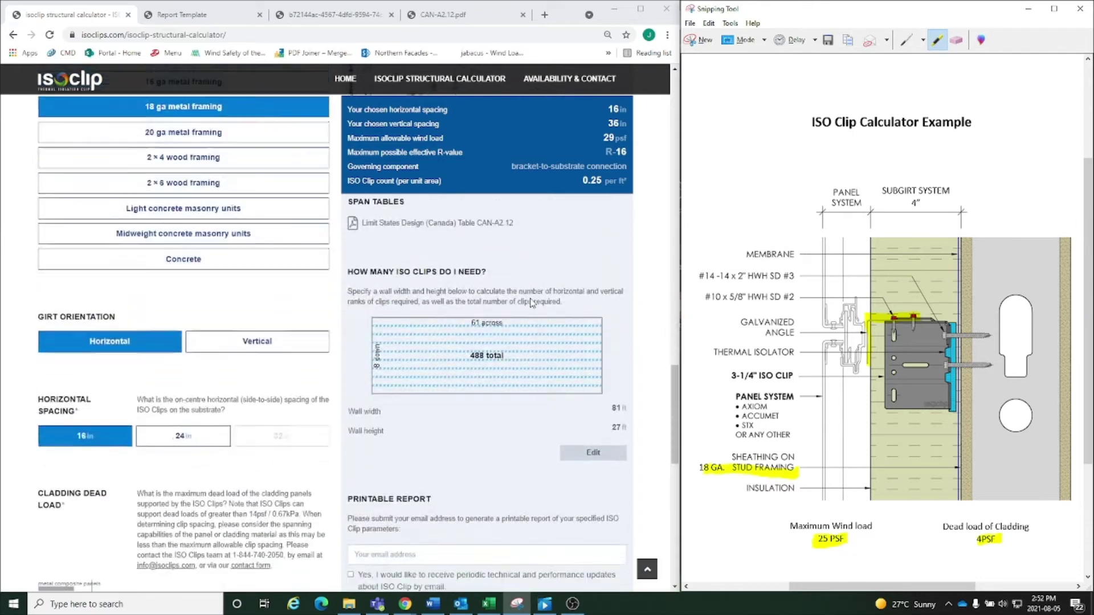
scroll(531, 303, down, 3)
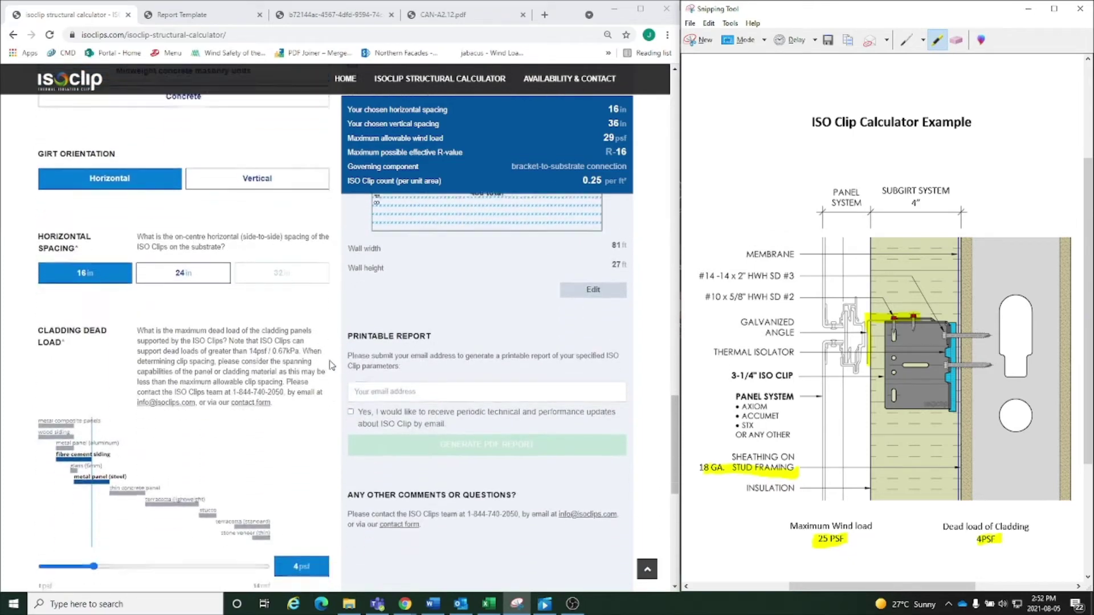
scroll(331, 364, down, 4)
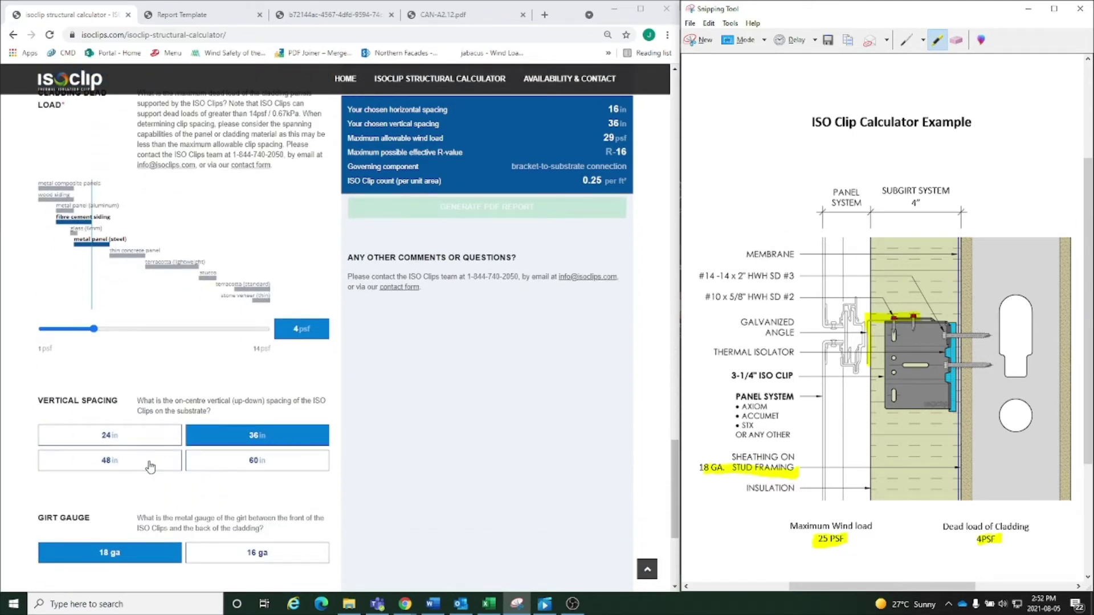
click(150, 466)
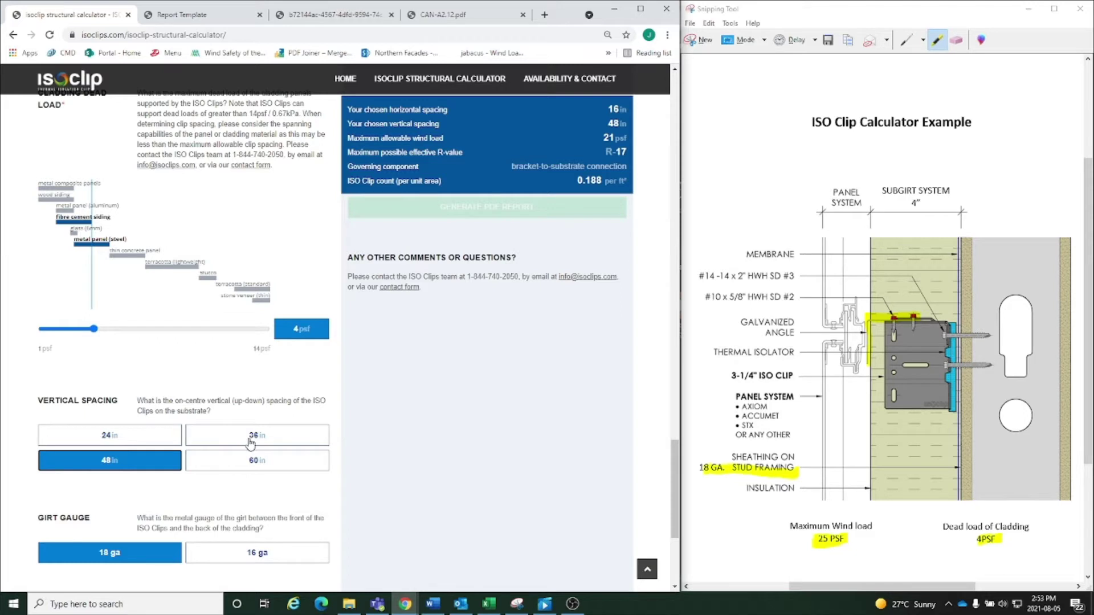
click(251, 443)
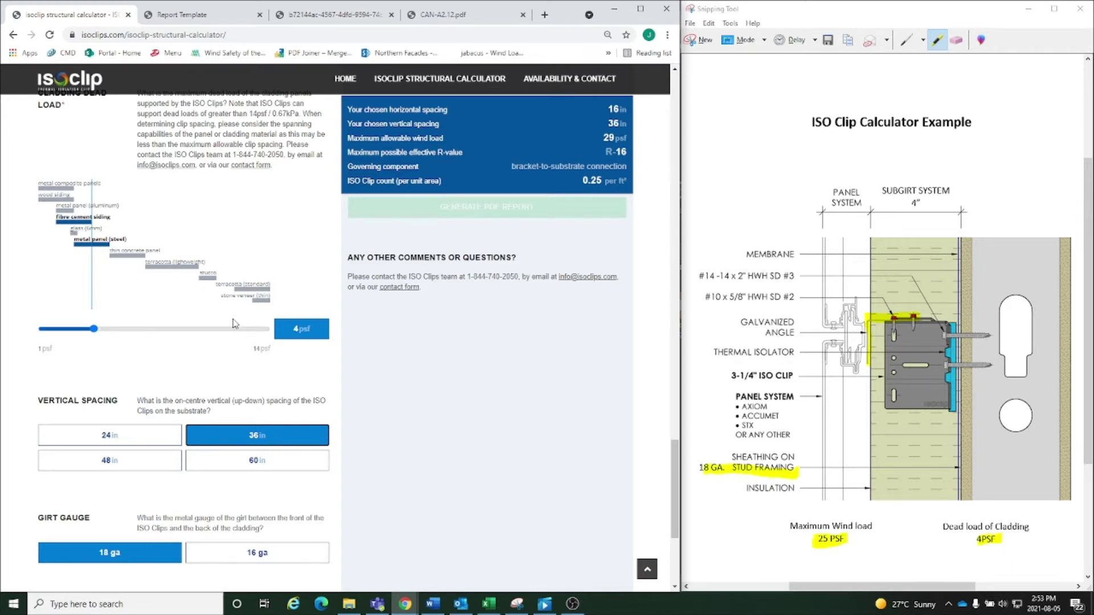
scroll(233, 323, up, 6)
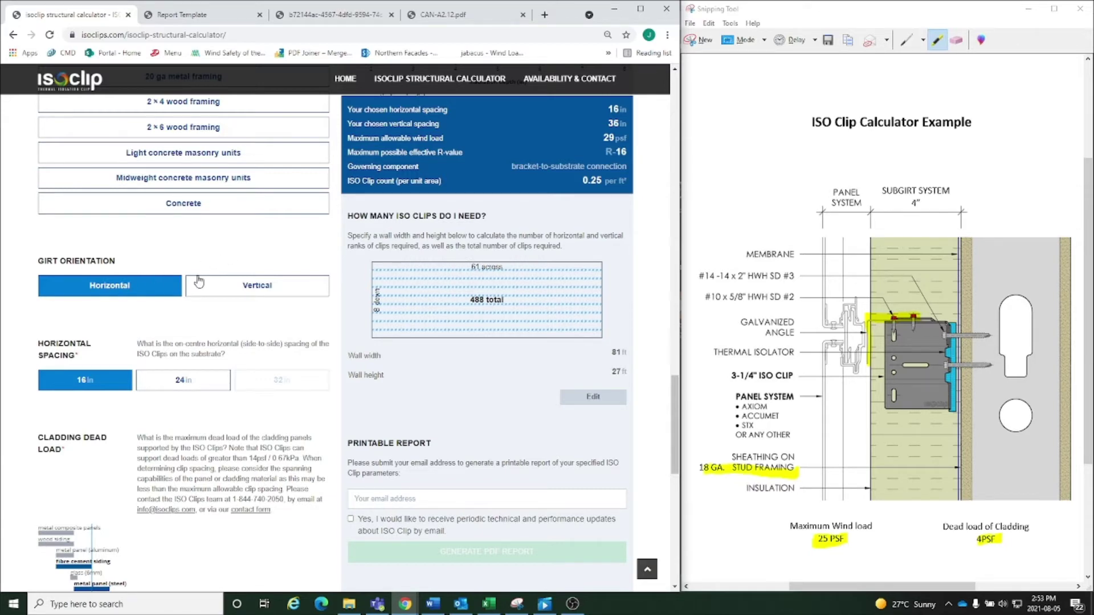
- Toggle girt orientation to Vertical, Horizontal, then Vertical, reaching 36 psf governed by the girt
click(258, 278)
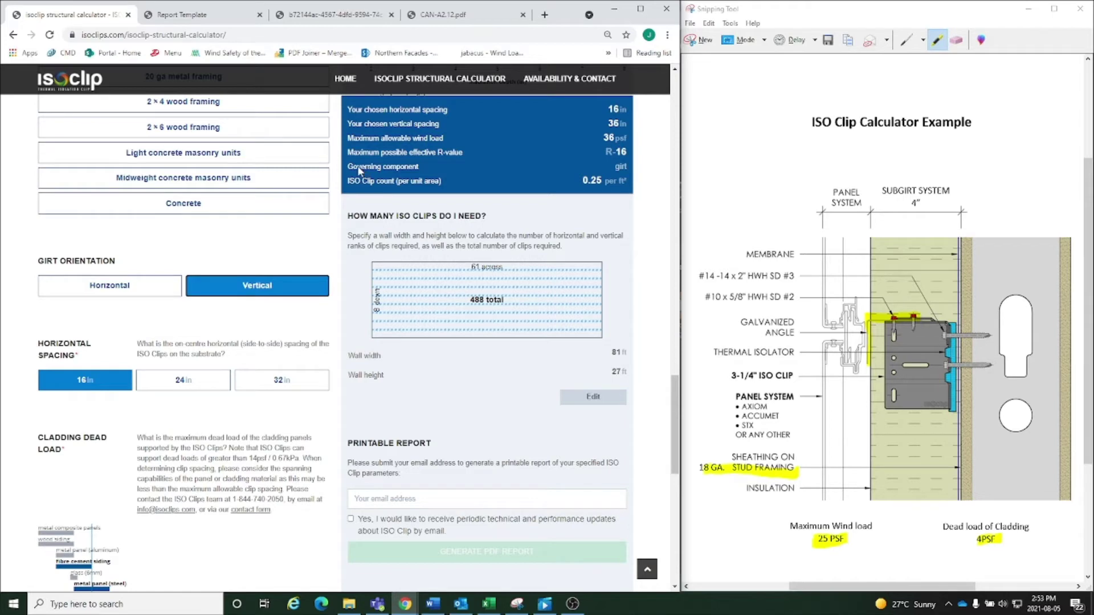
click(162, 282)
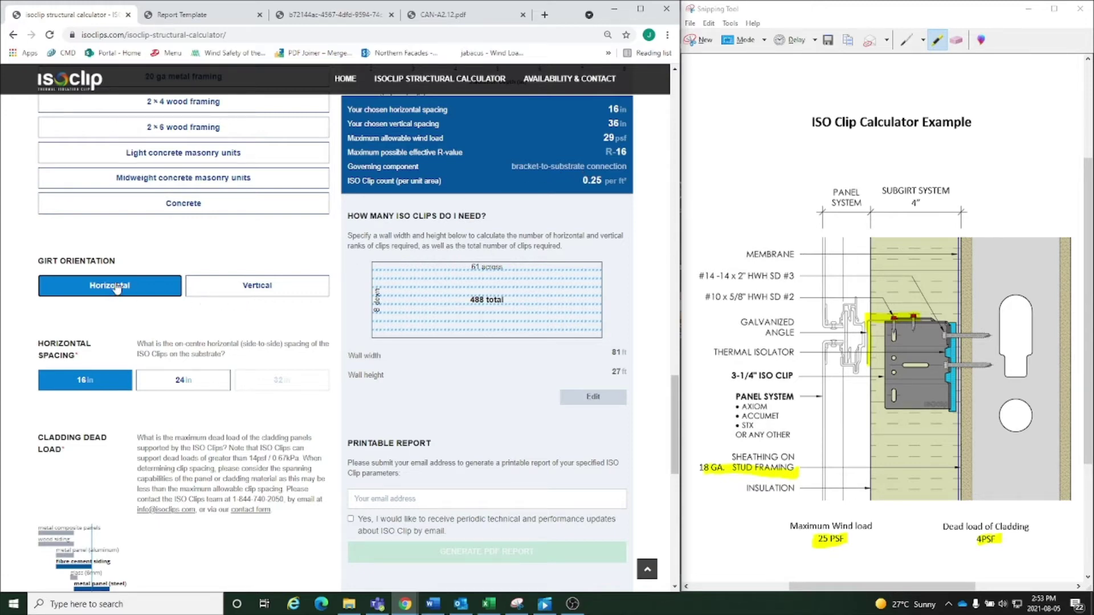
click(301, 294)
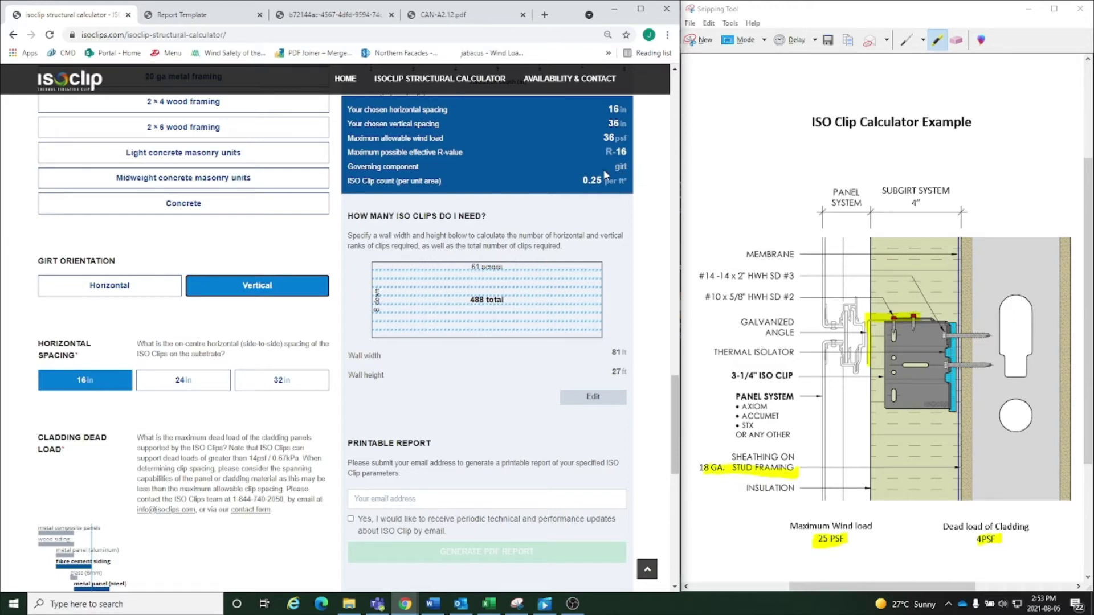
scroll(394, 279, down, 1)
- Compare a 16 ga girt gauge, then set it back to 18 ga
scroll(394, 278, down, 5)
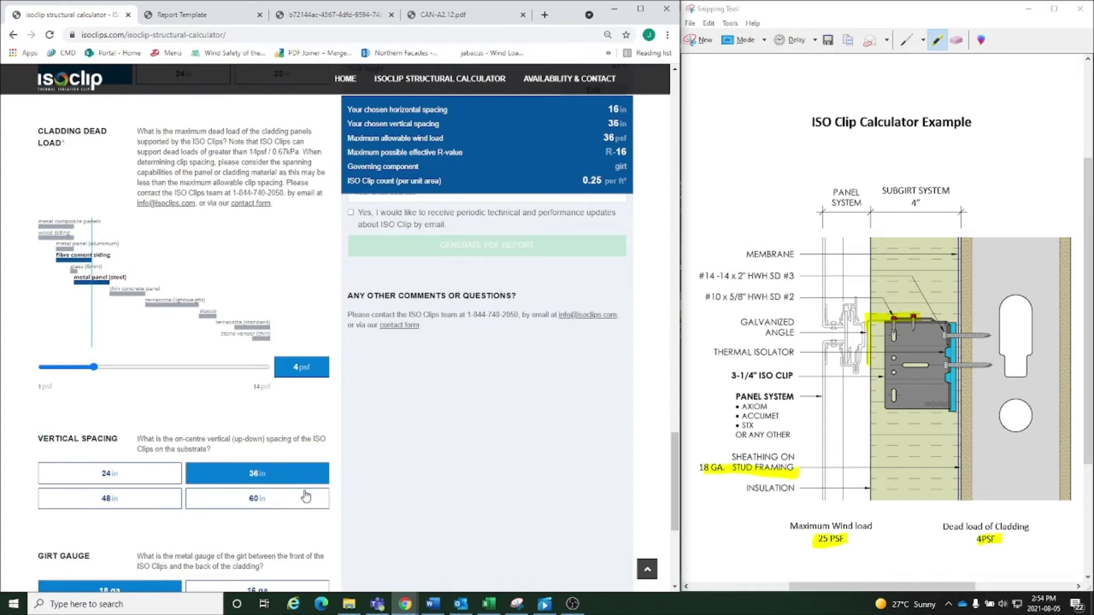
scroll(587, 268, up, 4)
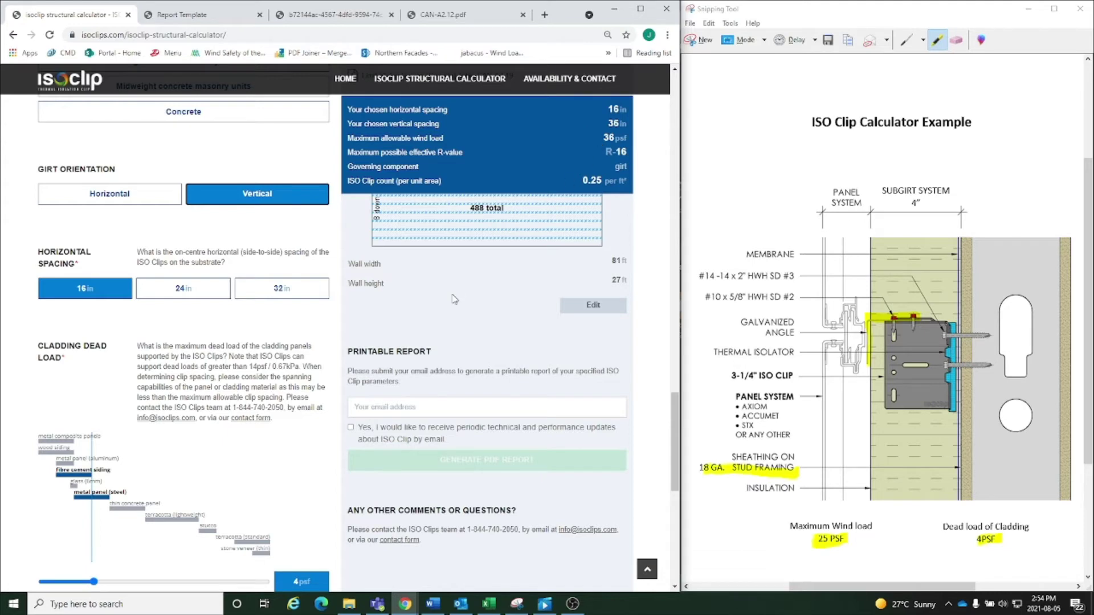
scroll(460, 308, down, 6)
scroll(461, 310, down, 3)
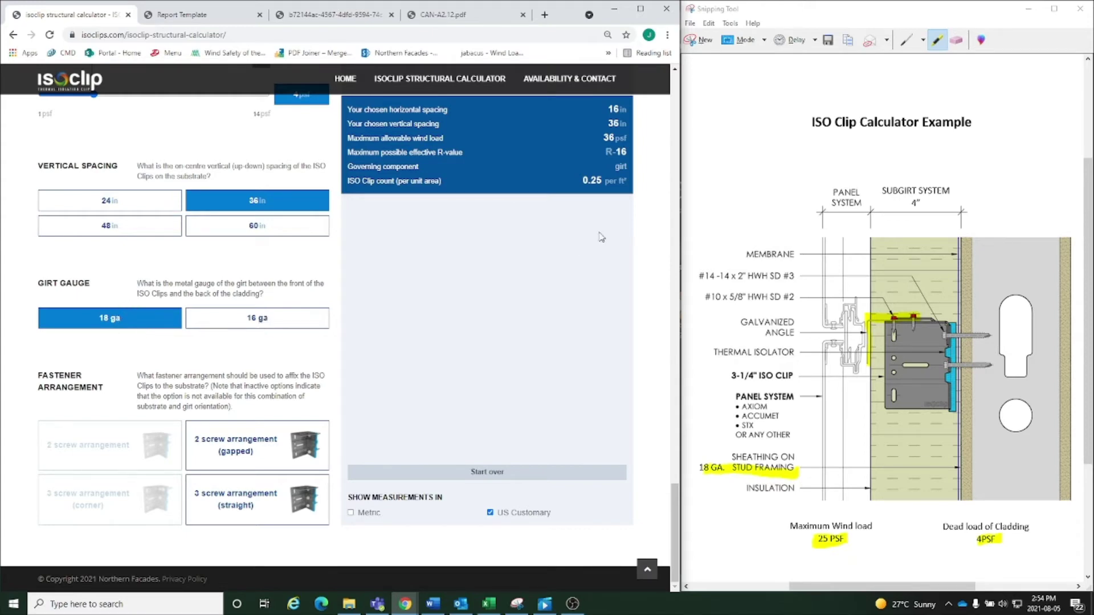
click(223, 326)
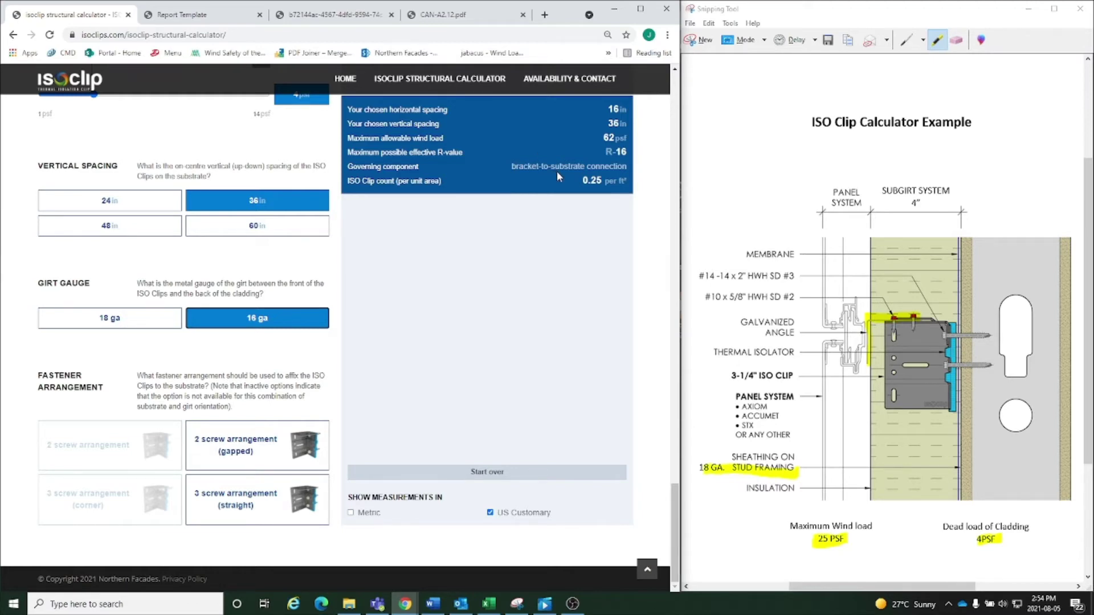
click(140, 318)
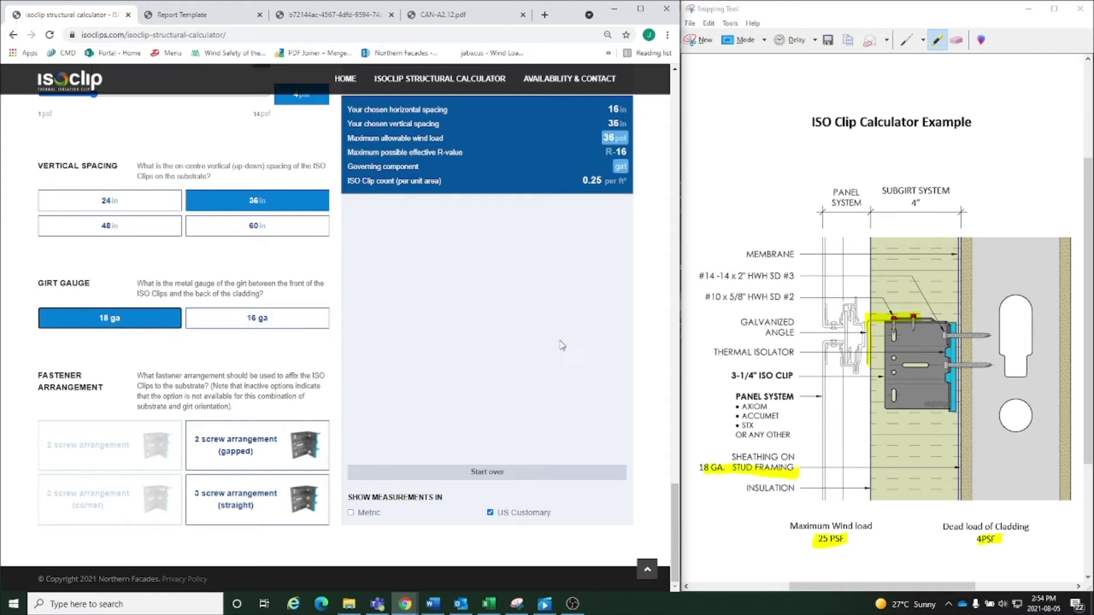
- Set girt orientation back to Horizontal, returning allowable wind load to 29 psf
scroll(354, 355, up, 10)
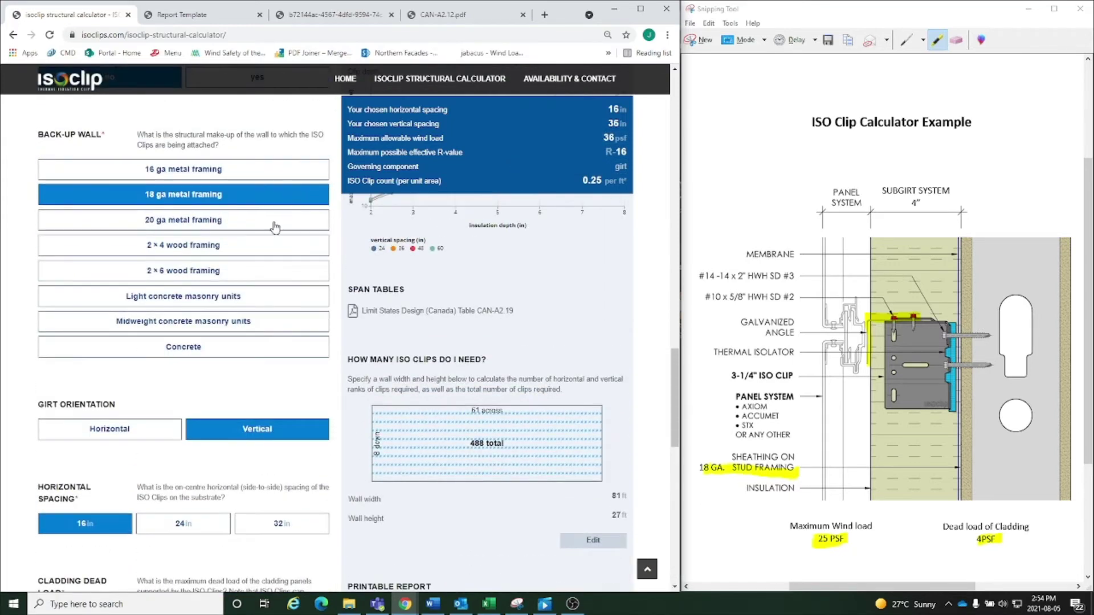
click(153, 440)
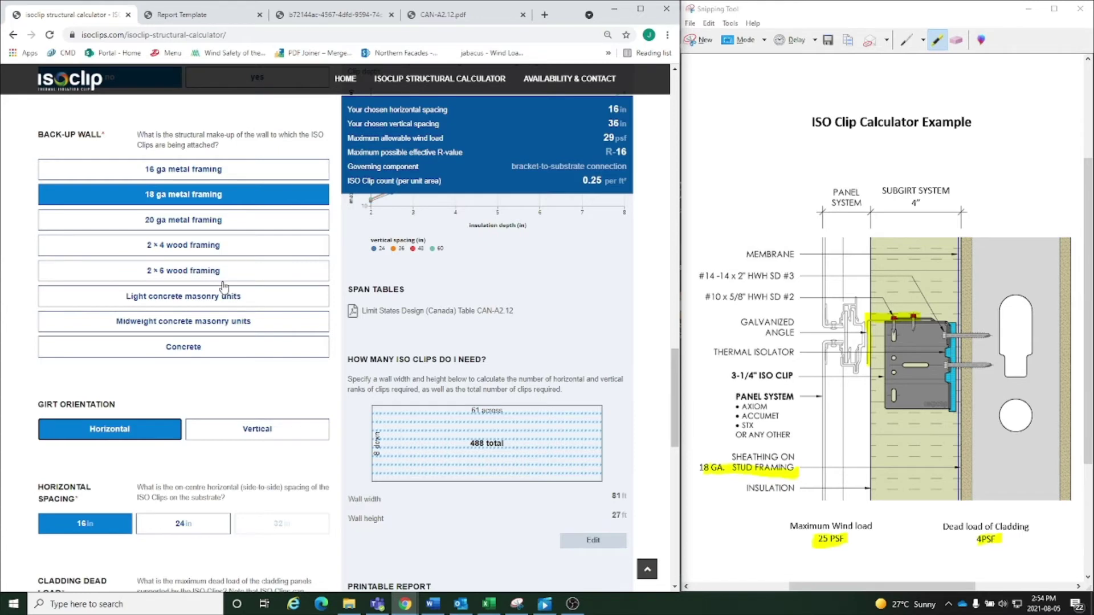
scroll(222, 291, up, 5)
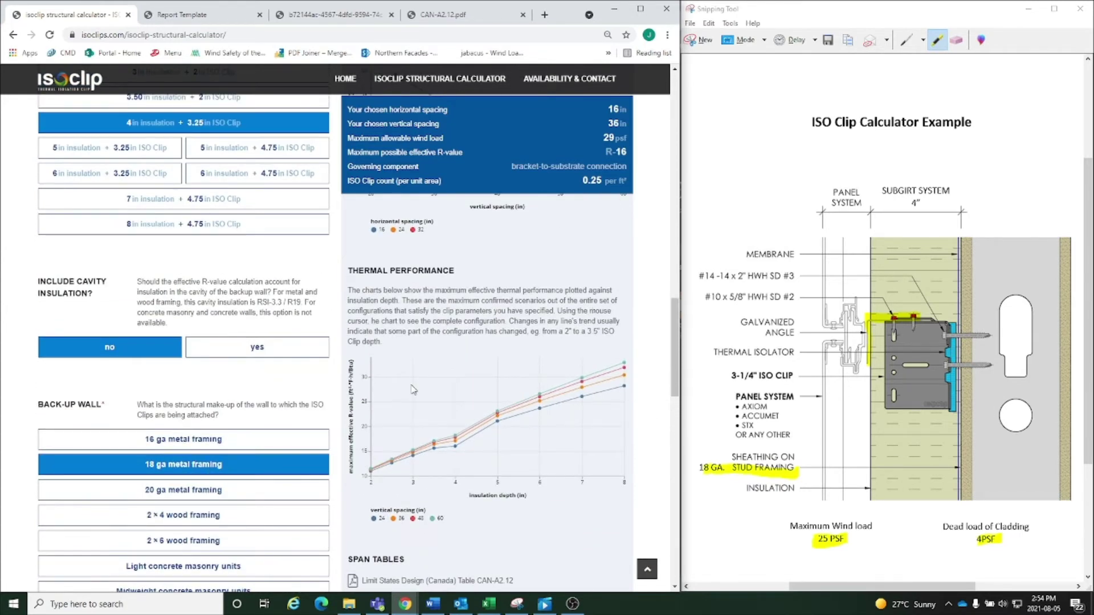
scroll(413, 390, up, 9)
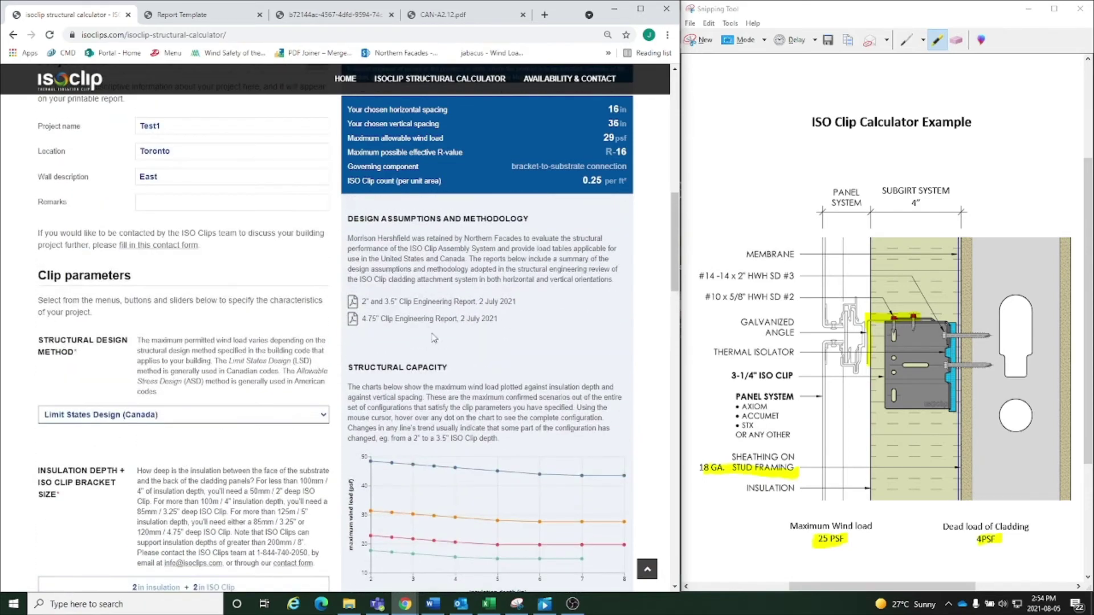
scroll(449, 354, down, 3)
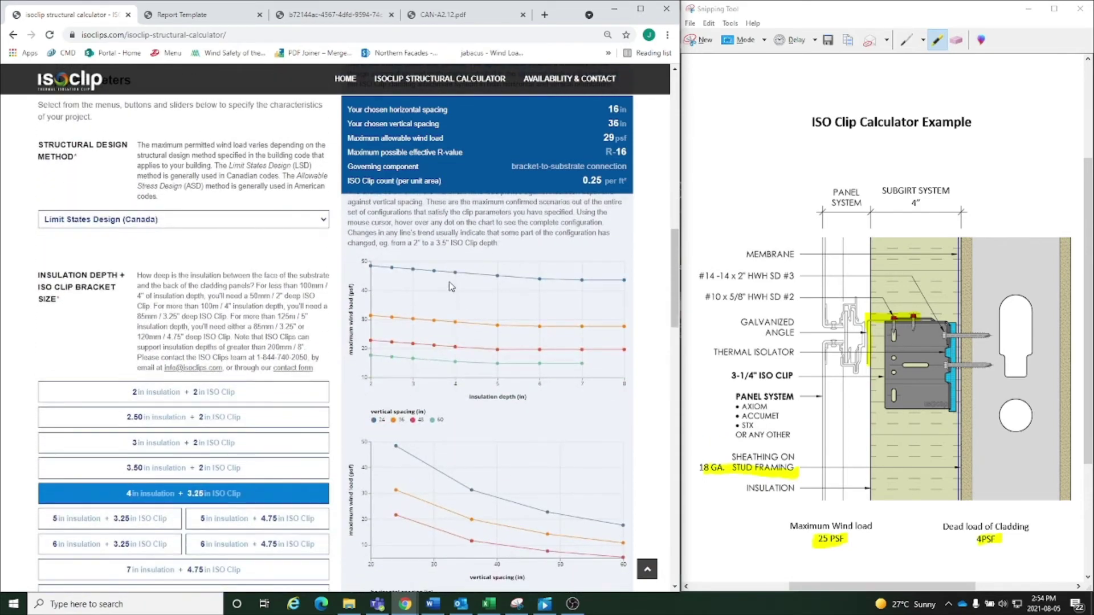
scroll(408, 313, up, 1)
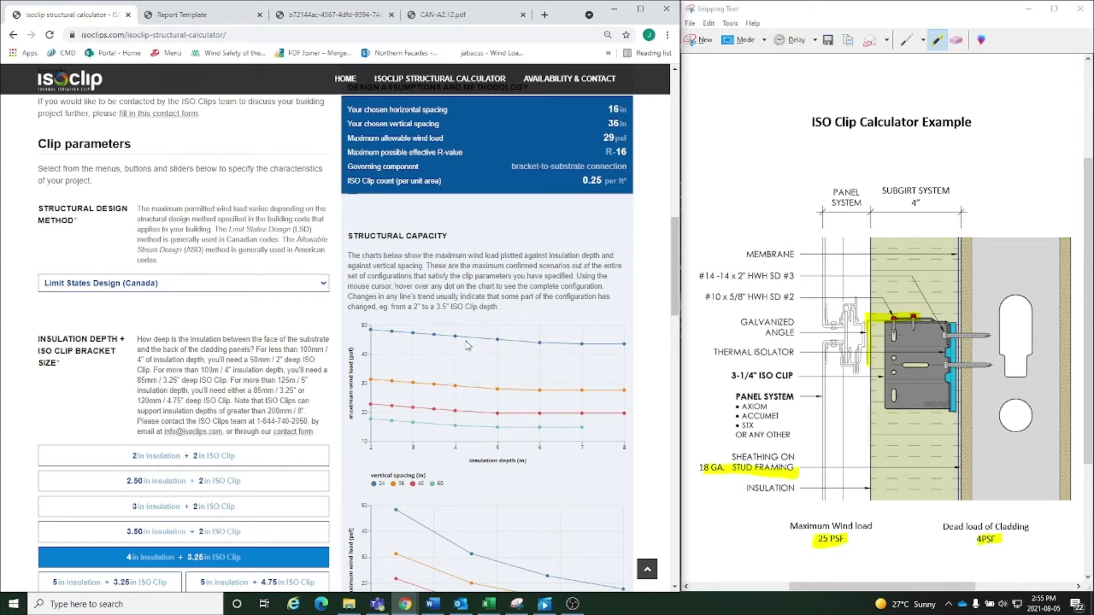
mouse_move(456, 338)
scroll(466, 358, down, 3)
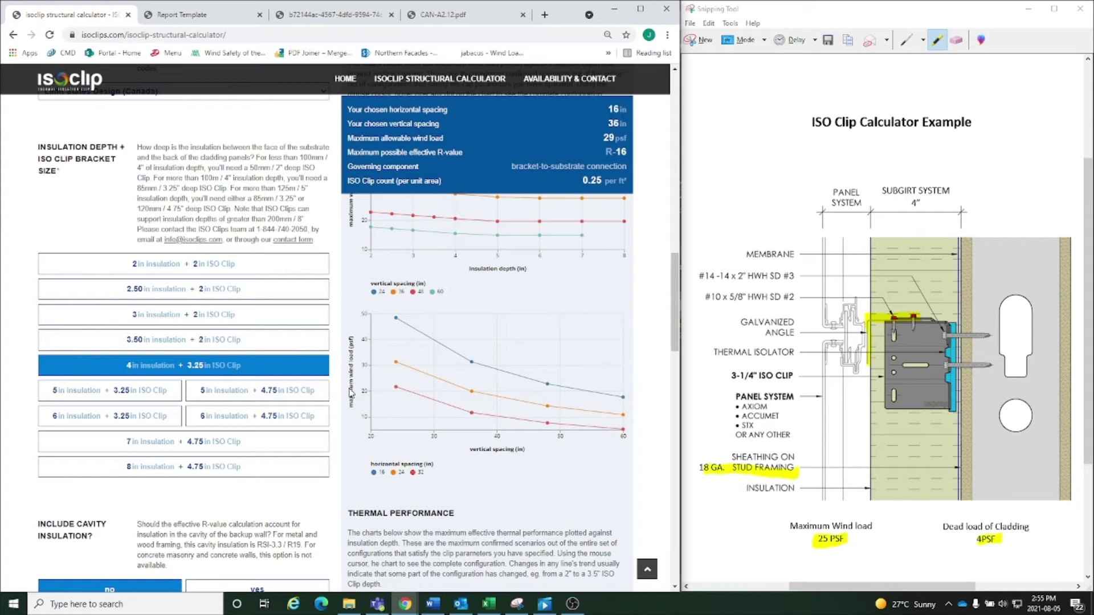
scroll(359, 424, down, 4)
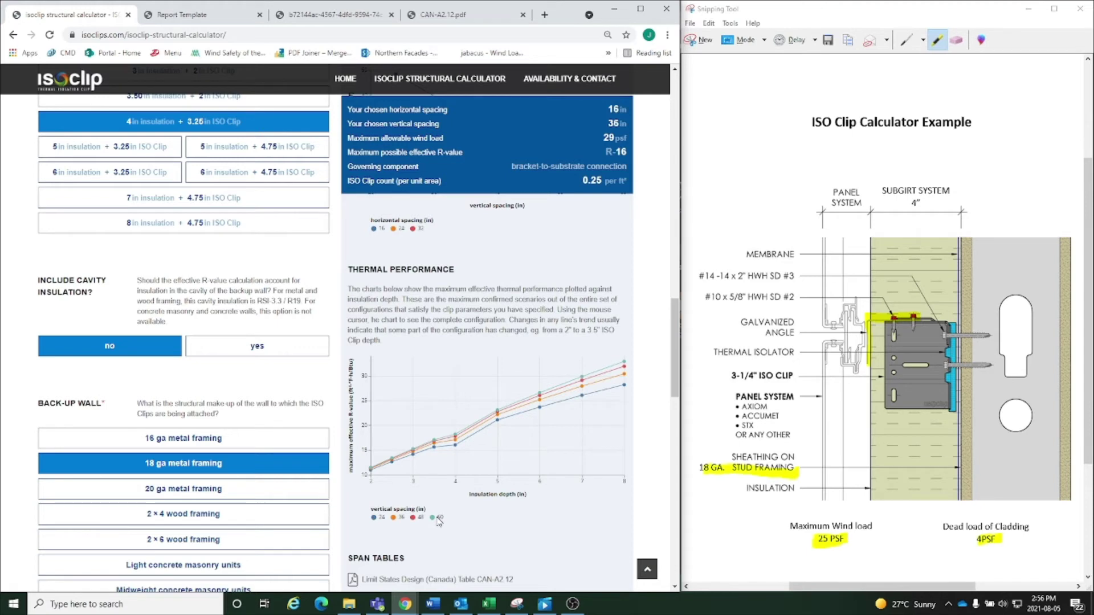
mouse_move(626, 365)
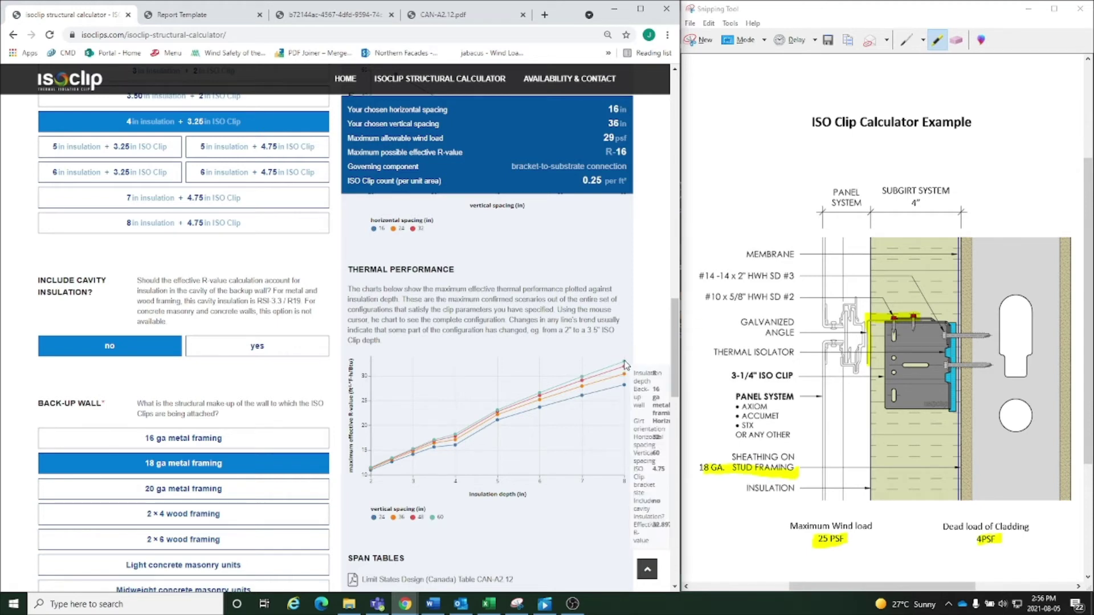
scroll(476, 425, down, 3)
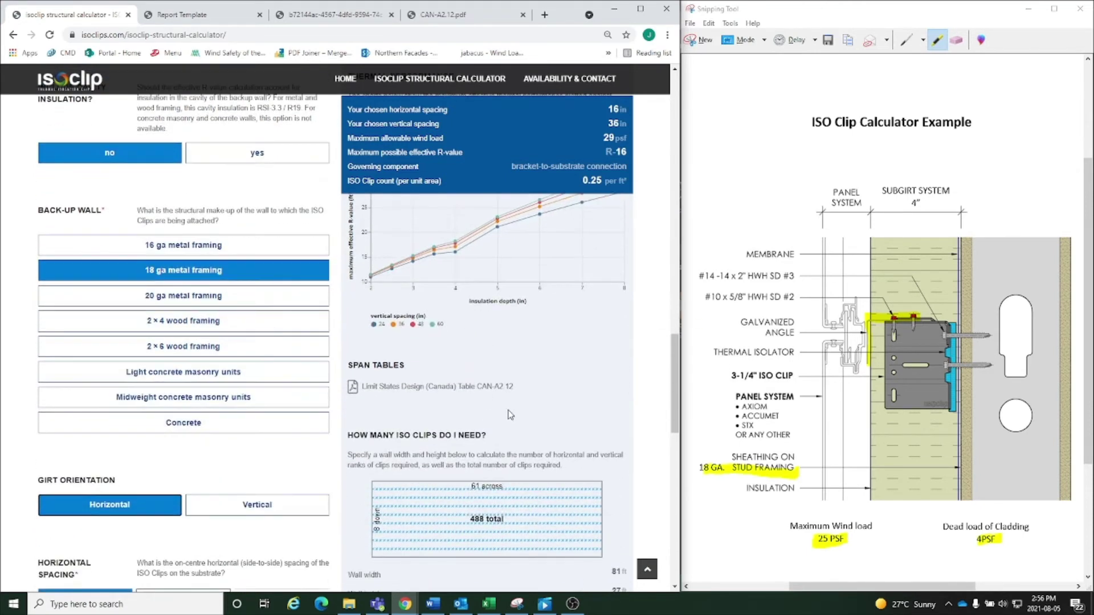
- Open span table CAN-A2.12, highlight its Horizontal Girt Orientation title, then return to the calculator
click(393, 388)
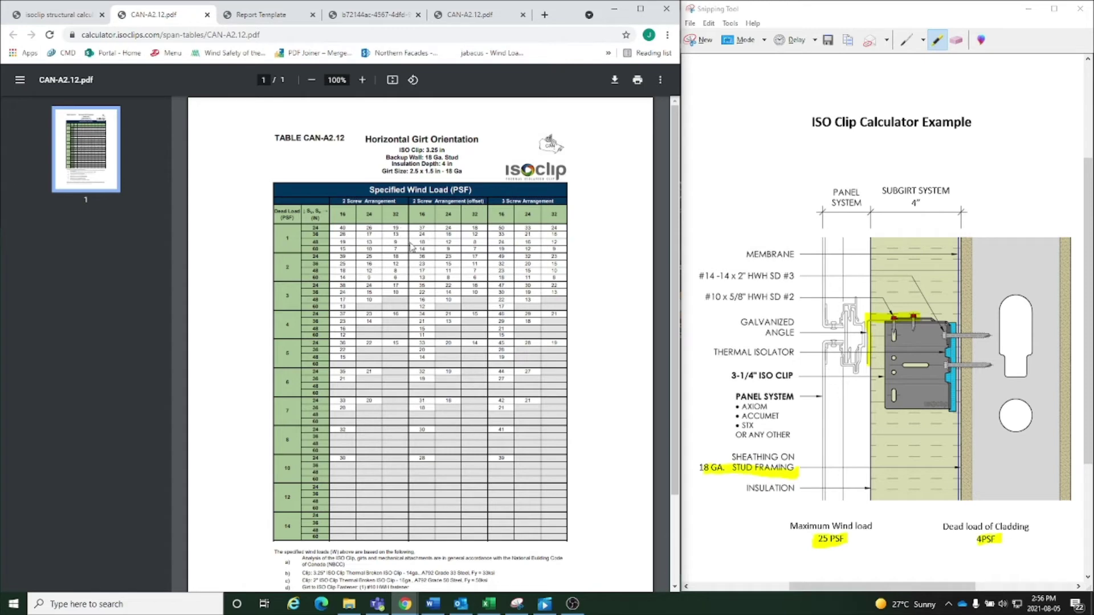
ctrl+scroll(412, 248, up, 1)
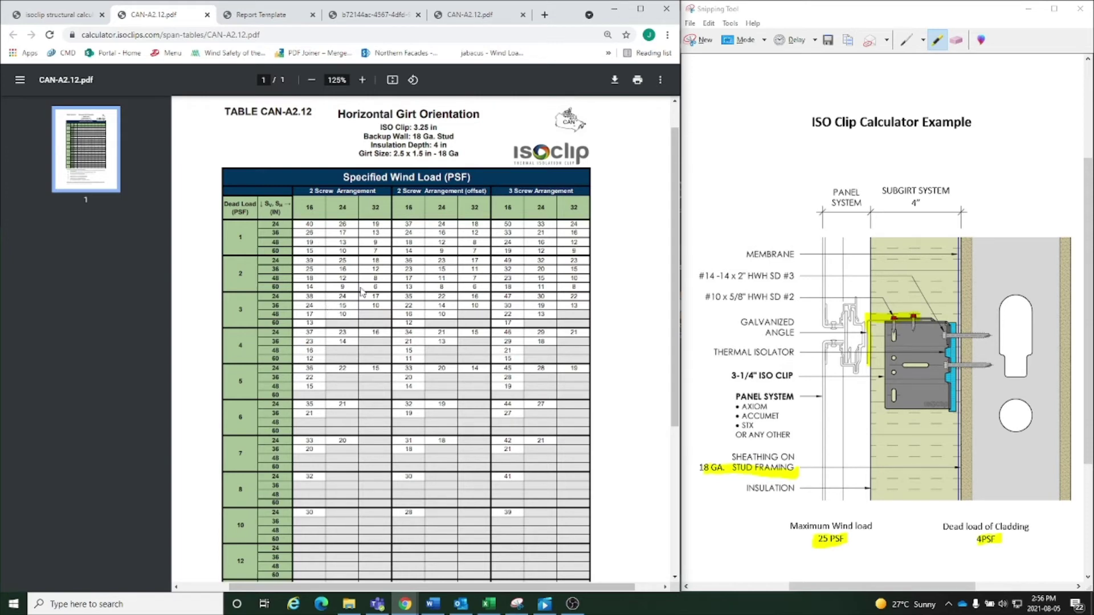
drag(339, 109, 450, 114)
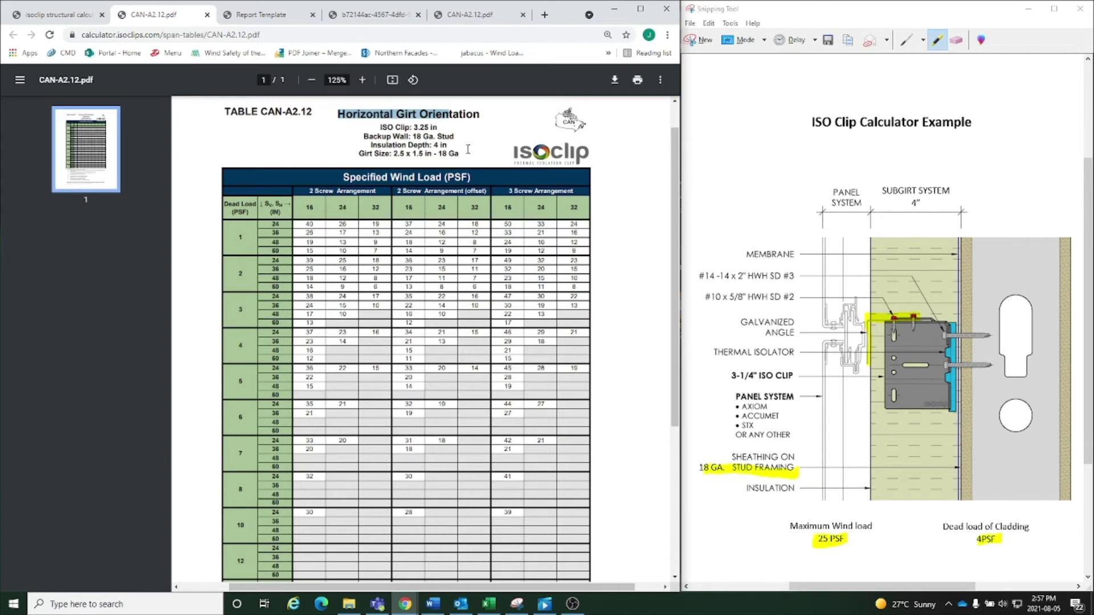
click(55, 16)
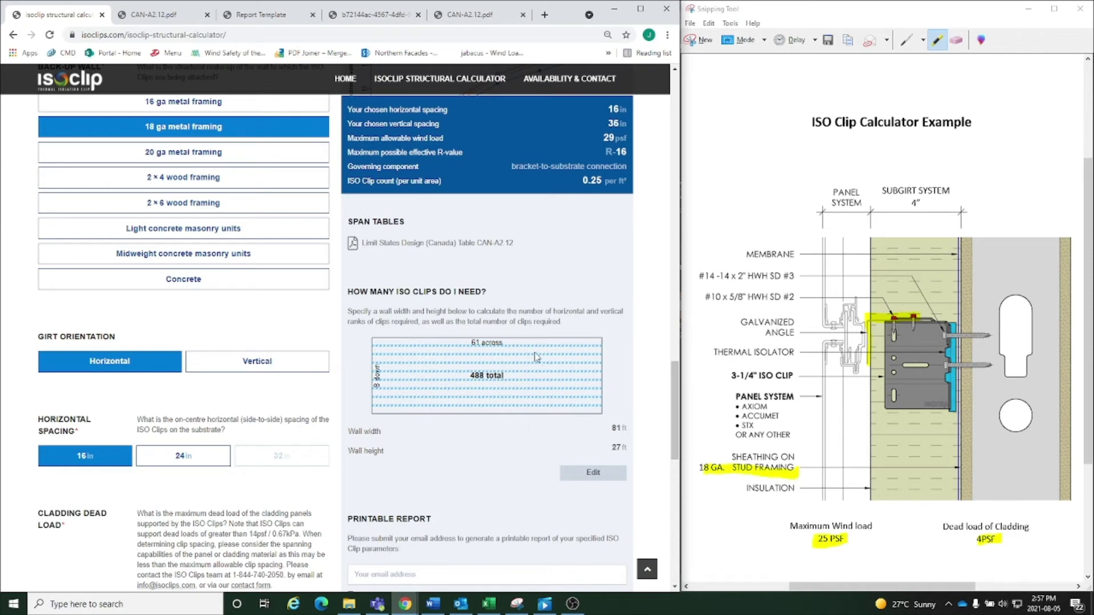
- Change the wall to 75 ft wide by 25 ft high and save, giving 504 clips total
click(588, 479)
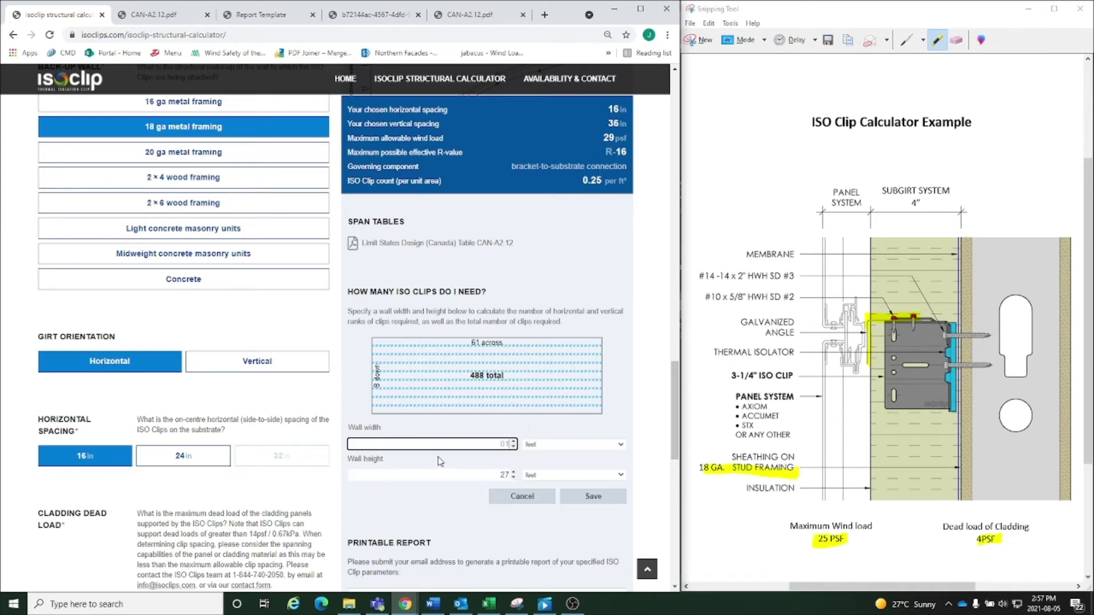
double_click(500, 445)
text(75)
double_click(504, 474)
text(25)
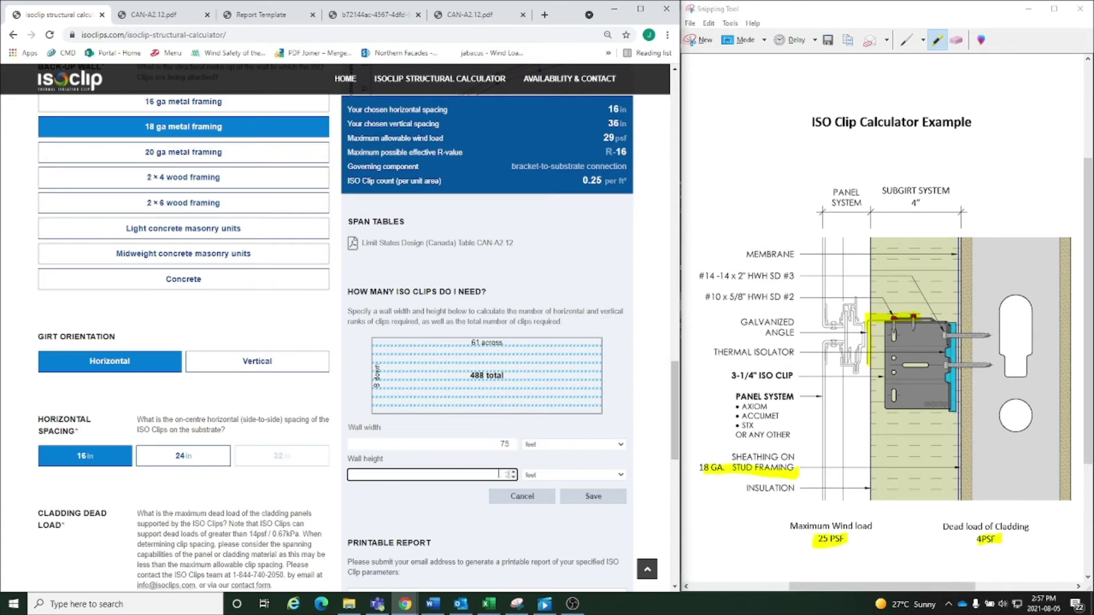
click(581, 499)
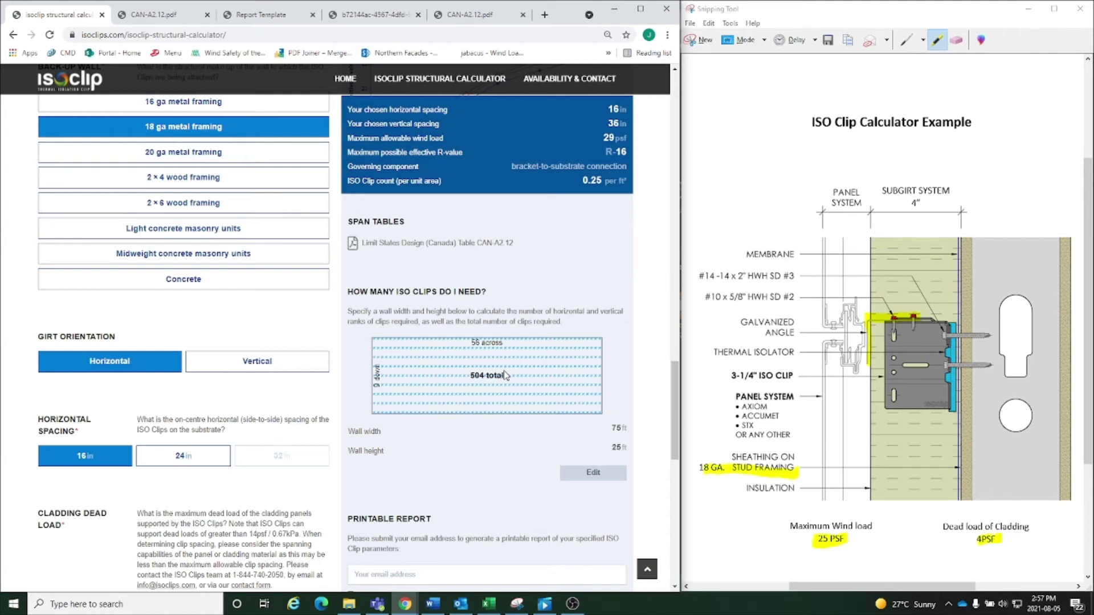
- Fill the report email from saved entries, then generate and review the East wall PDF report
scroll(505, 375, down, 2)
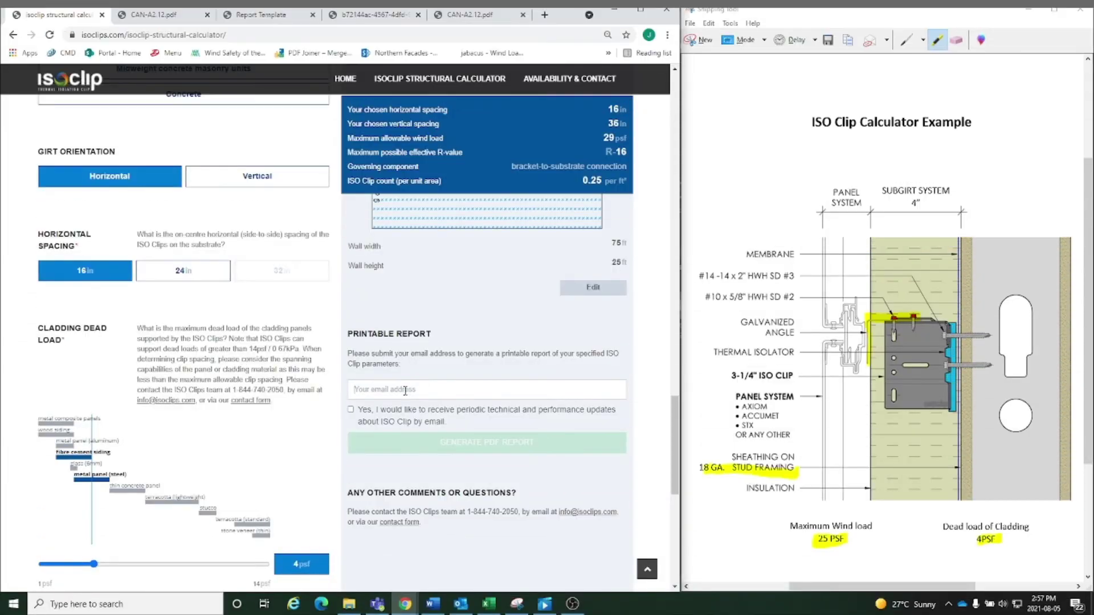
click(405, 390)
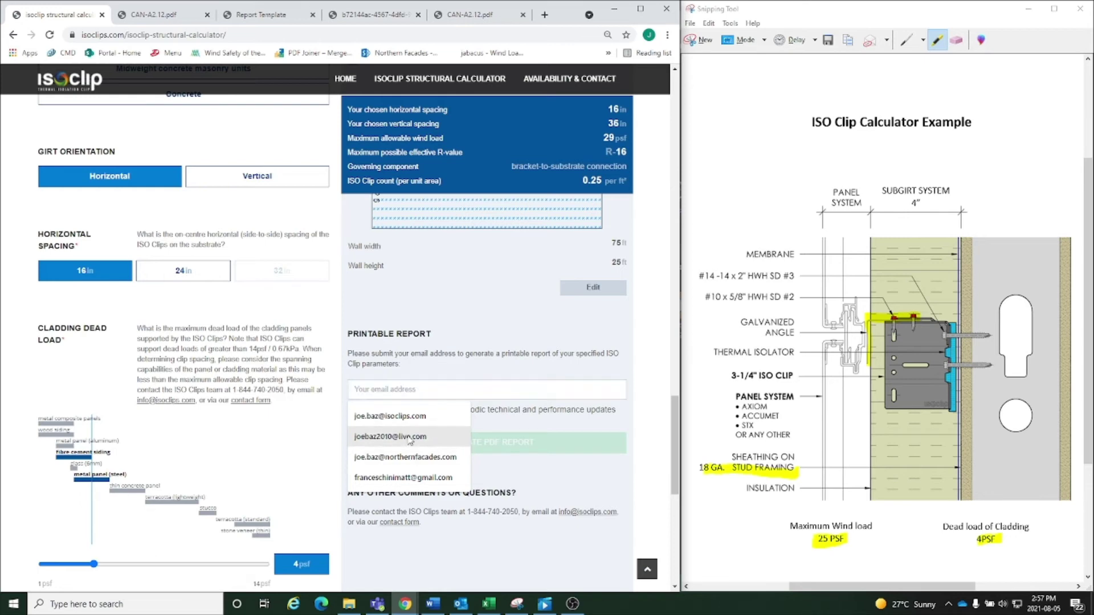
click(410, 419)
click(456, 444)
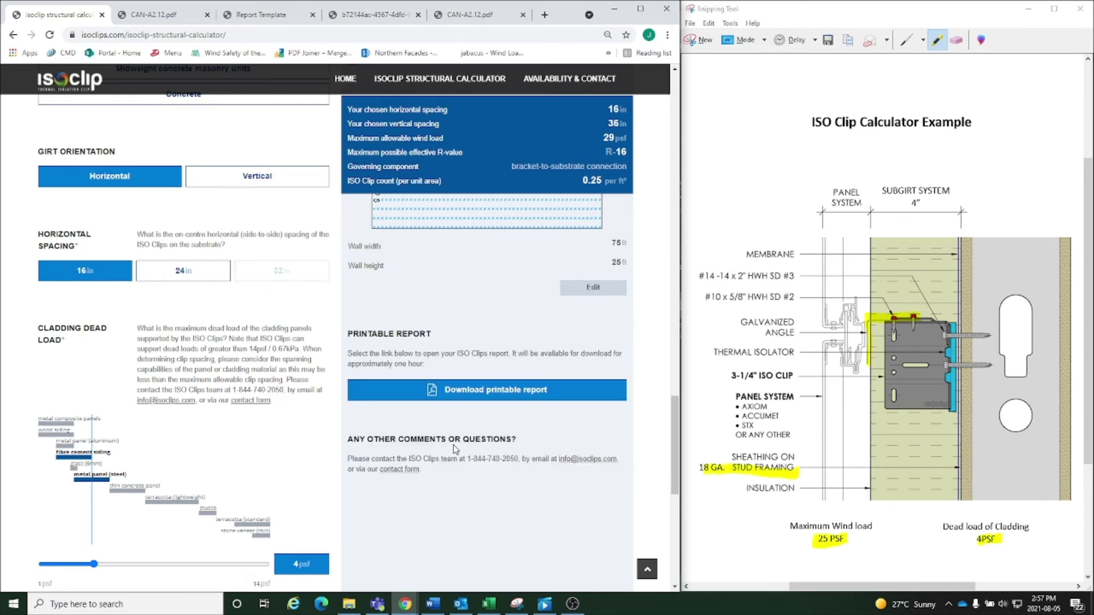
click(465, 391)
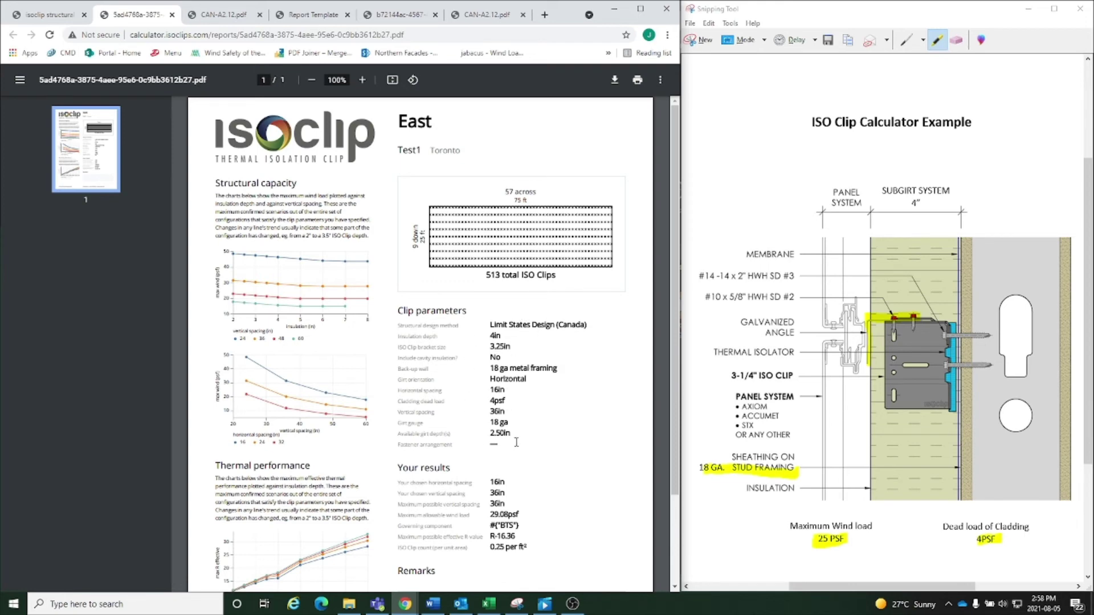
scroll(516, 442, down, 1)
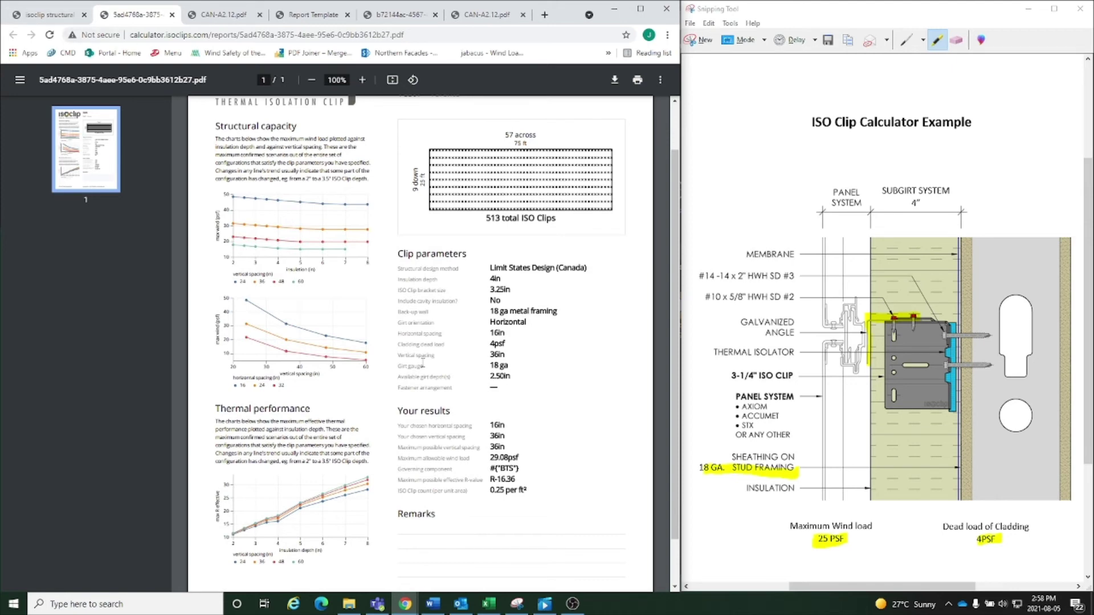
scroll(431, 332, up, 1)
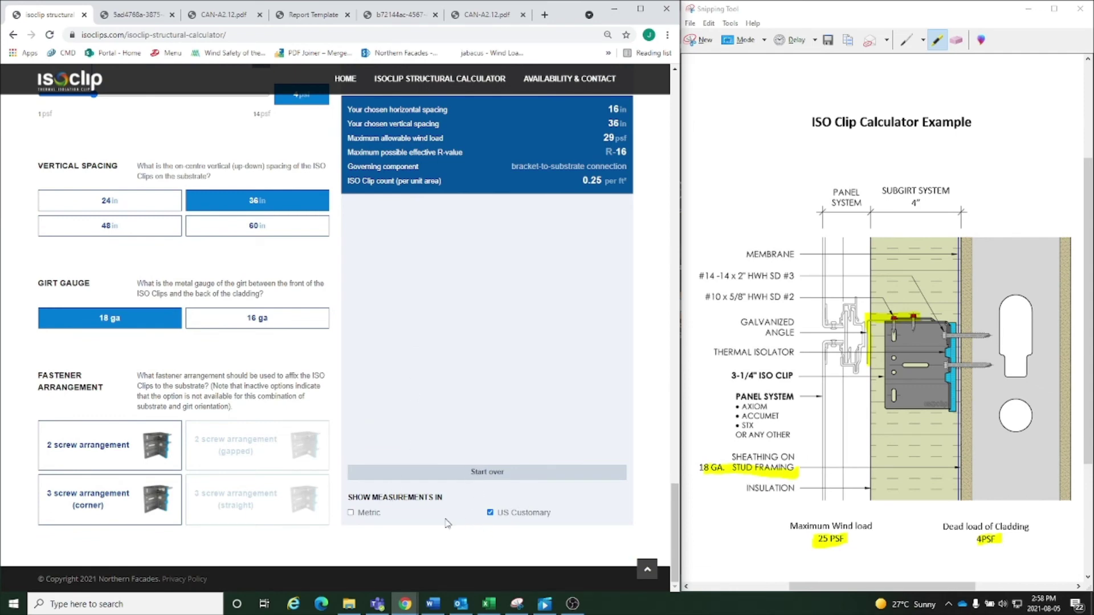
- Show the values in metric only, then switch back to US customary units only
click(350, 513)
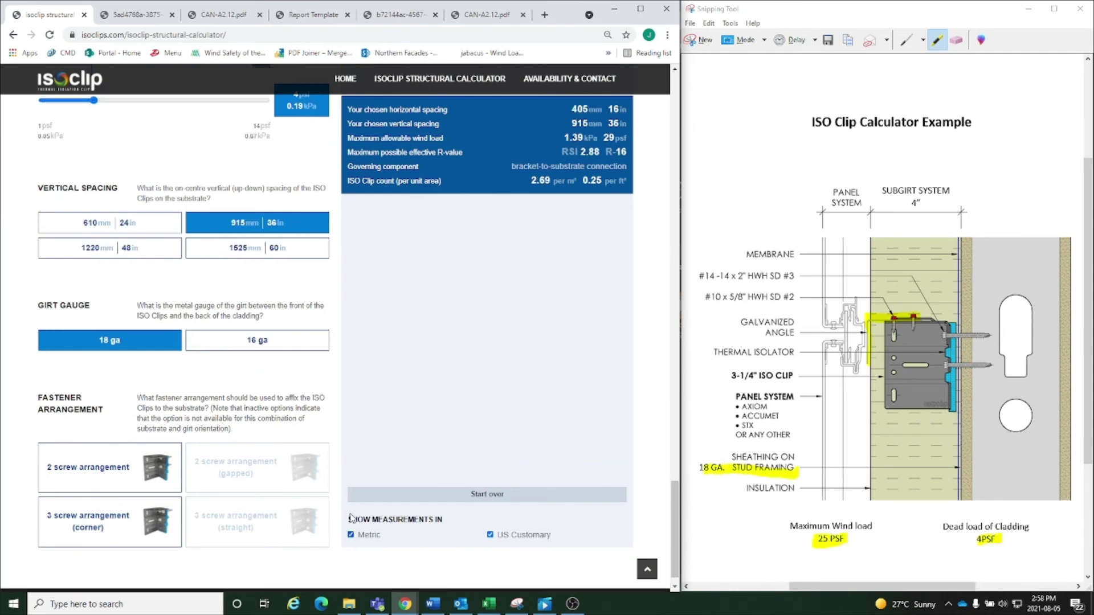
click(491, 535)
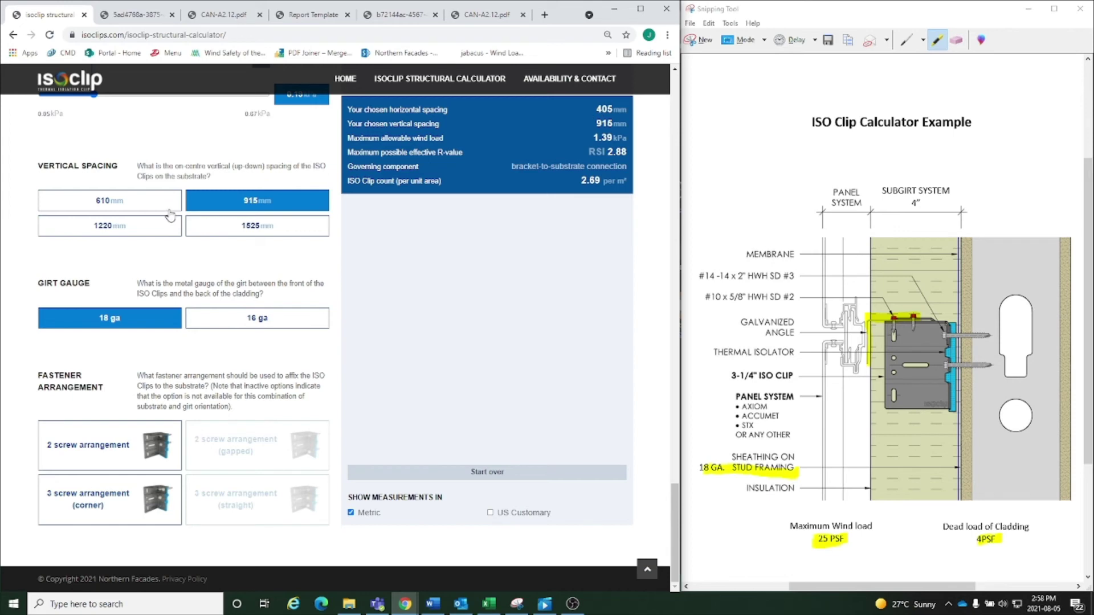
click(490, 513)
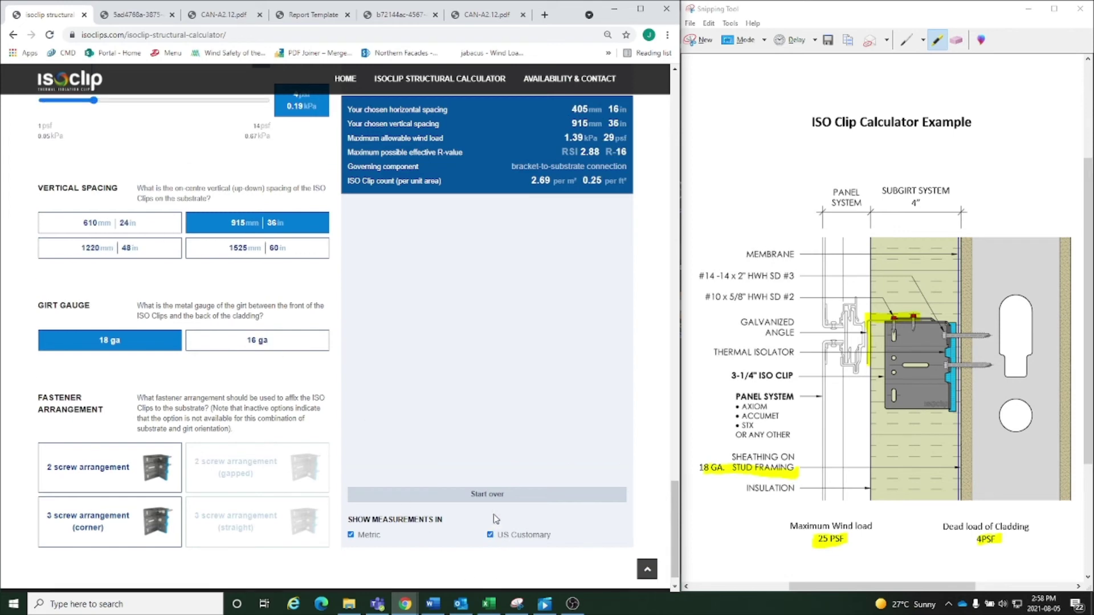
click(351, 536)
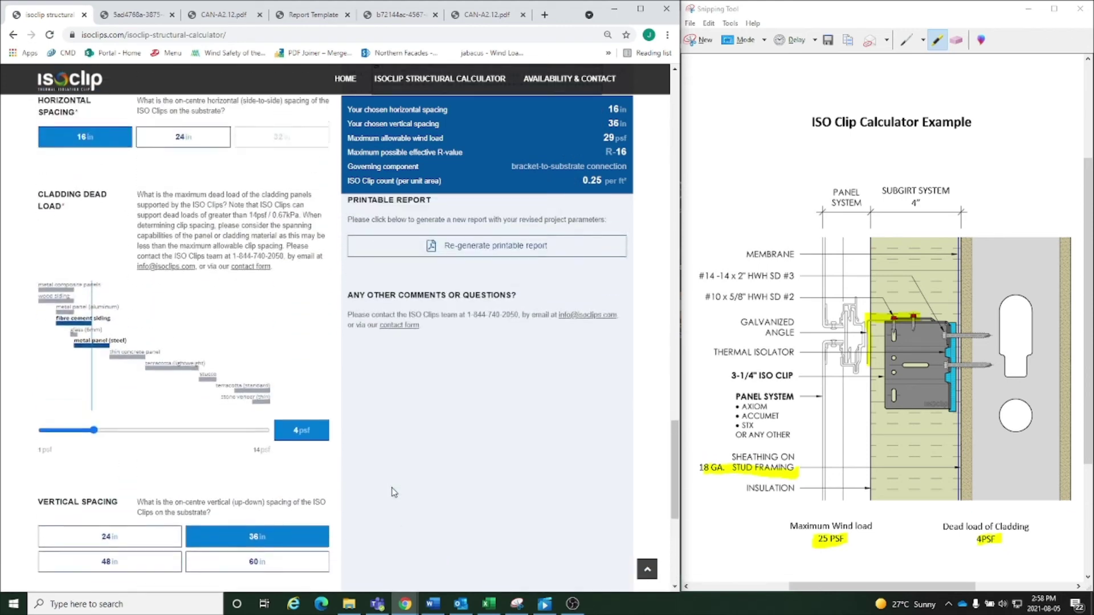
- Start over to reset clip parameters to defaults: 1 psf dead load, 104 psf wind load, R-27
scroll(393, 493, down, 5)
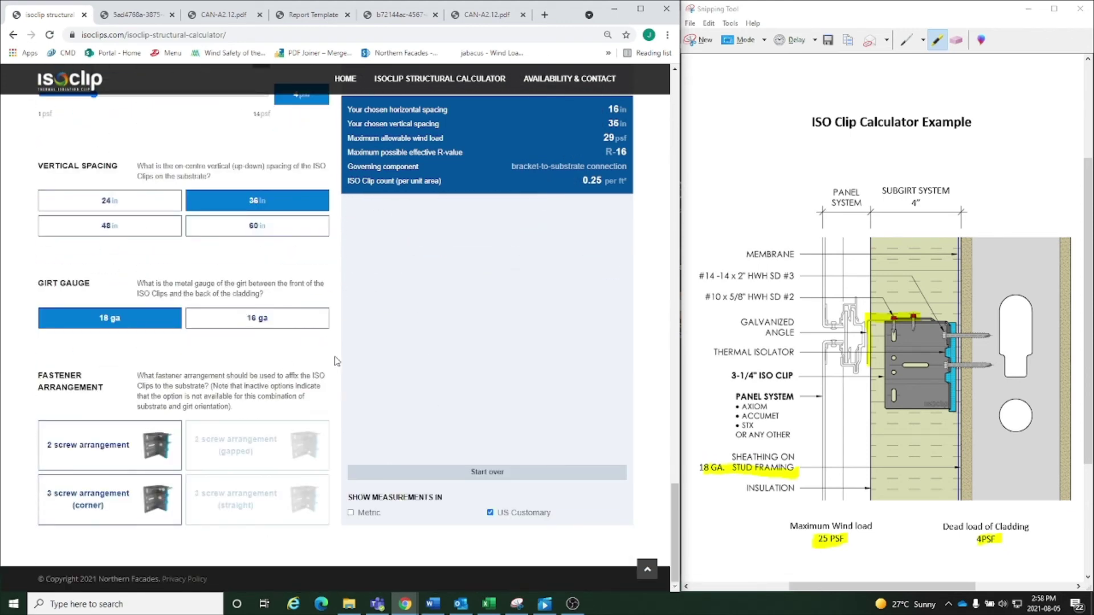
scroll(336, 361, up, 2)
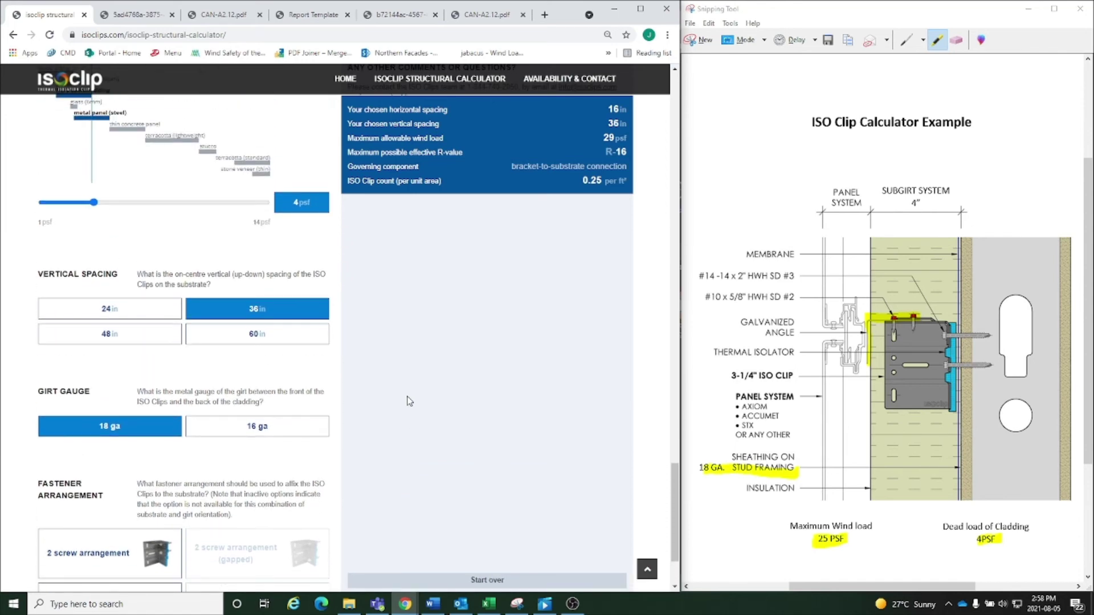
scroll(409, 401, down, 2)
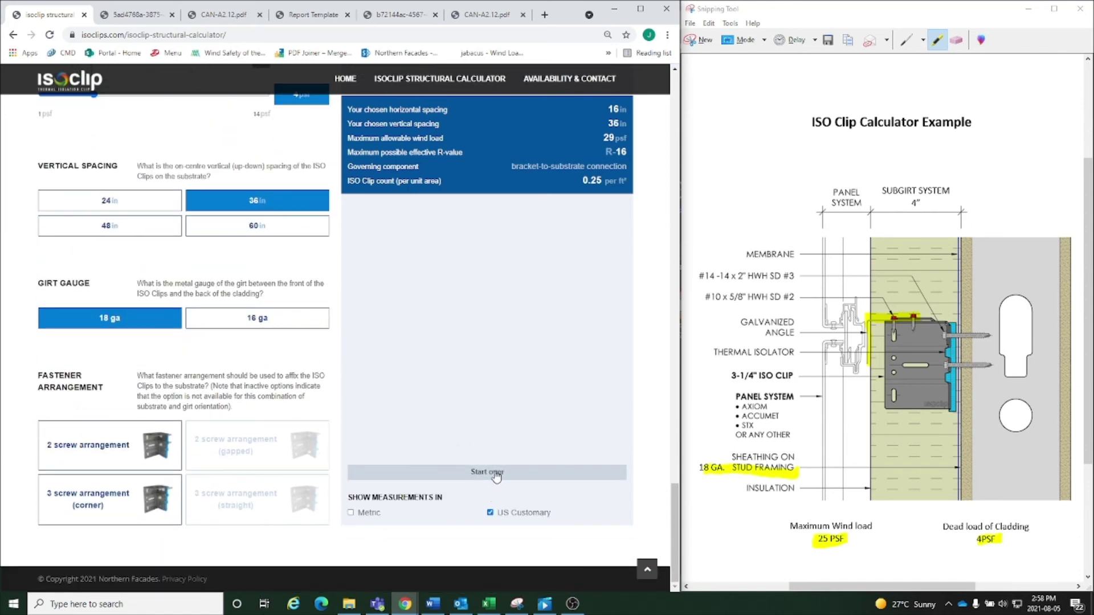
click(496, 473)
scroll(485, 490, up, 7)
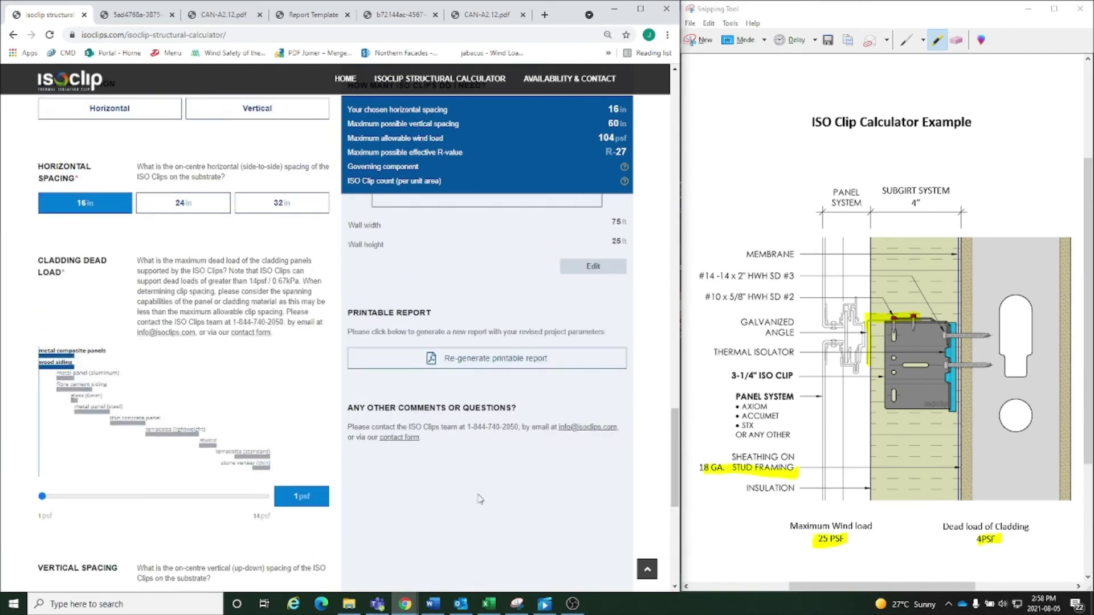
scroll(480, 499, up, 5)
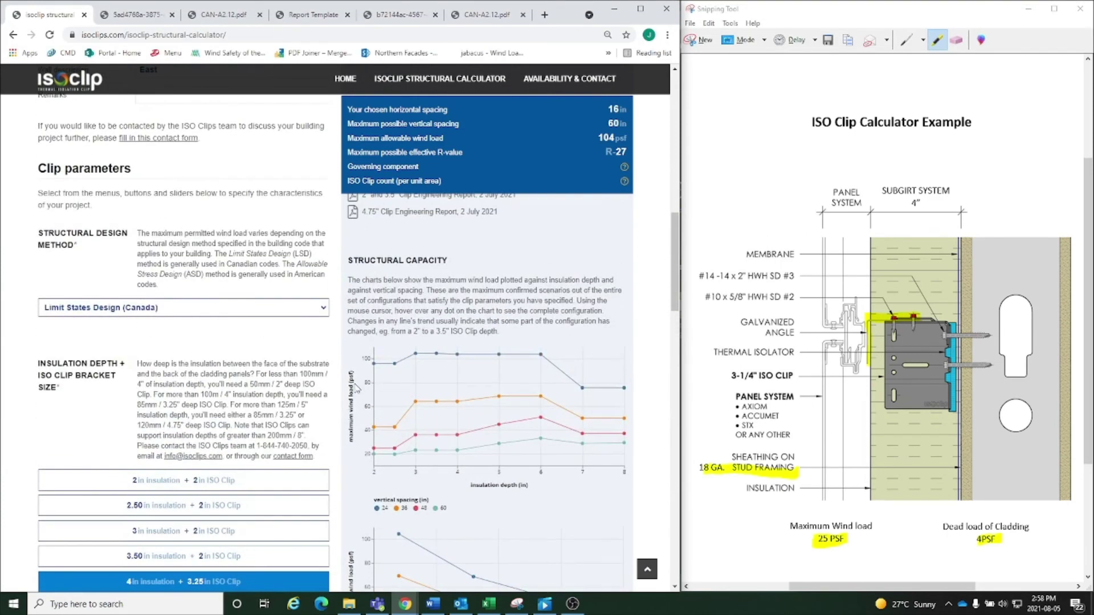
scroll(411, 334, up, 2)
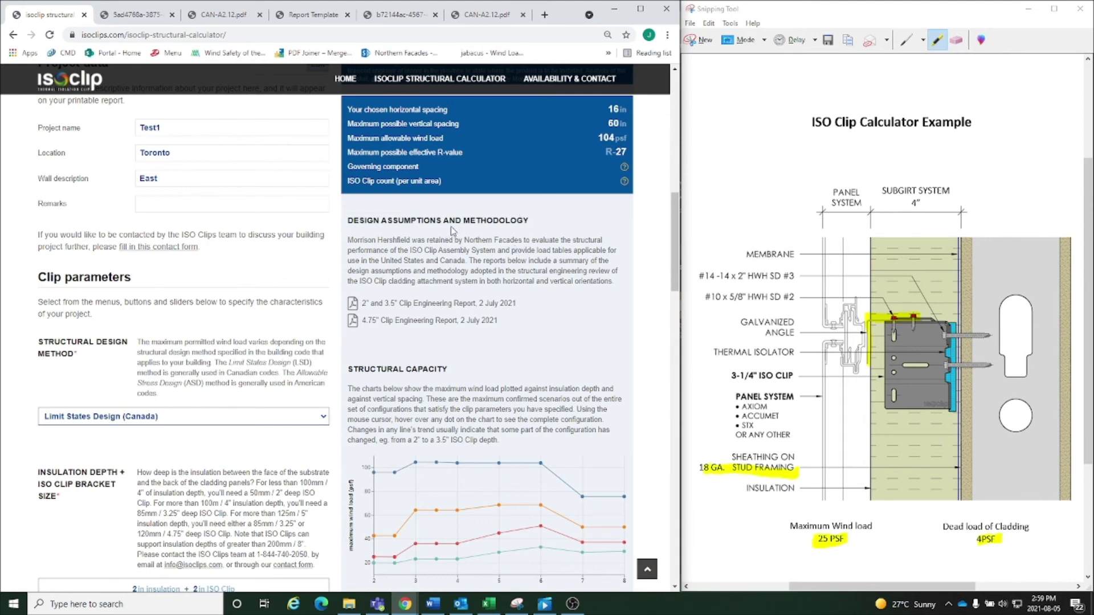
- Open the 4.75" Clip Engineering Report and read it through to Fastener Analysis on page 7
click(437, 319)
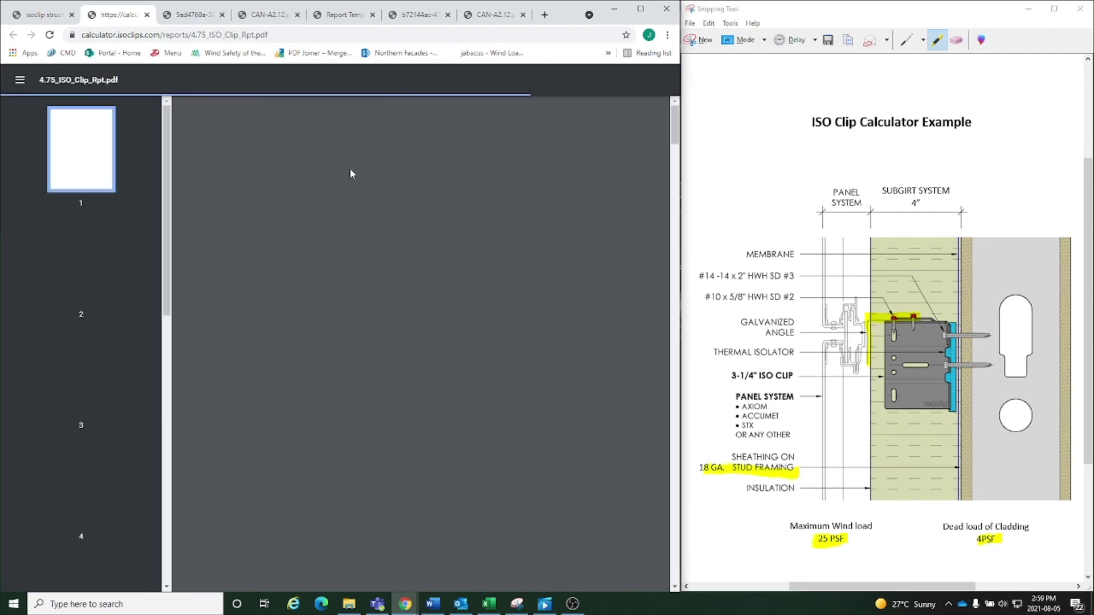
scroll(392, 285, down, 12)
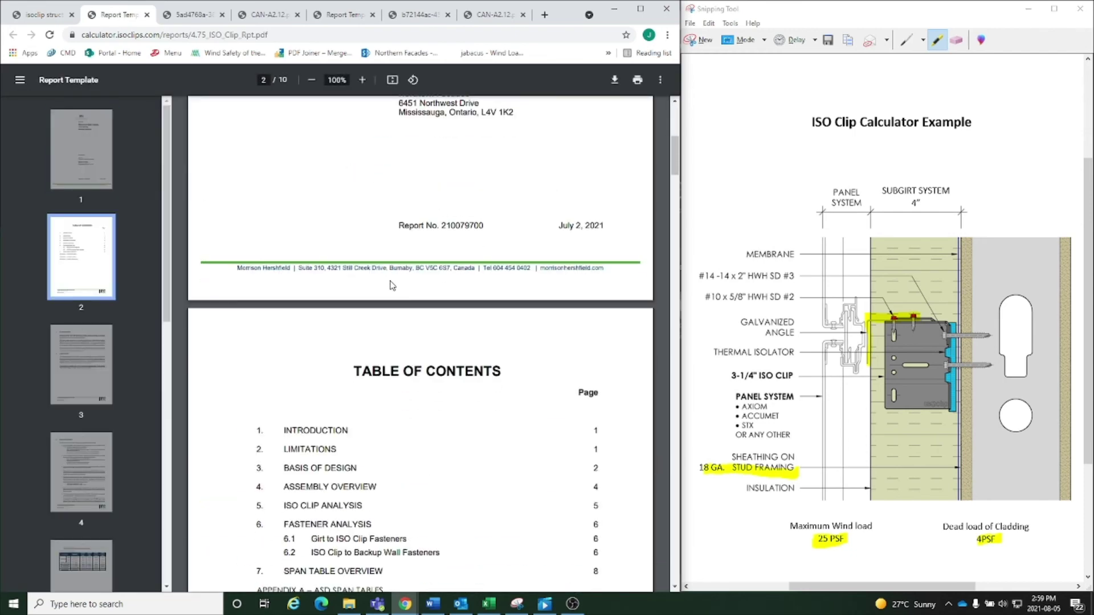
scroll(392, 285, down, 1)
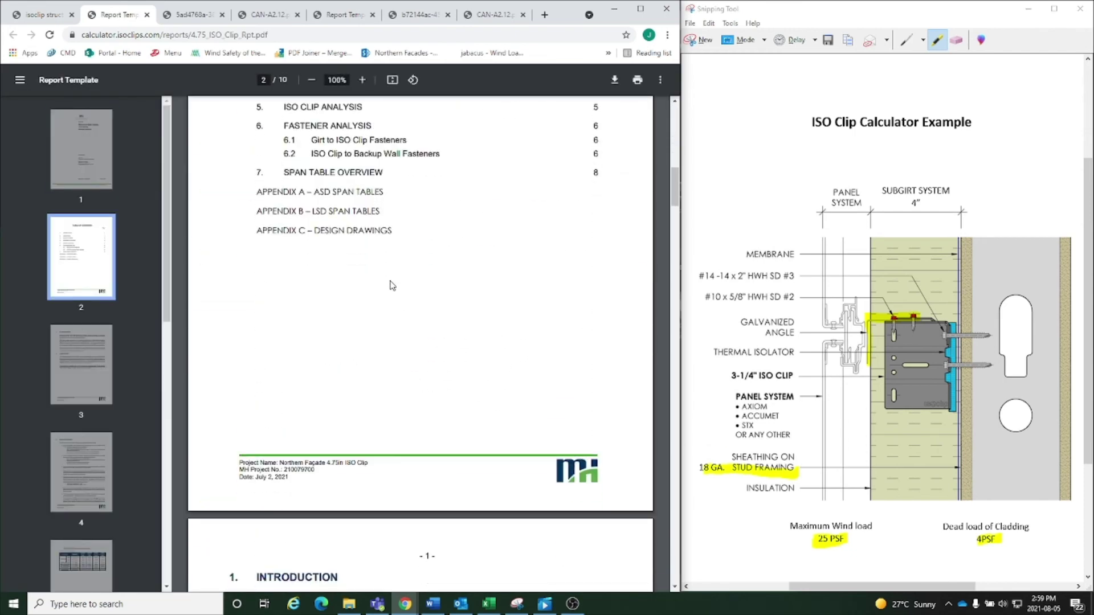
scroll(392, 285, down, 6)
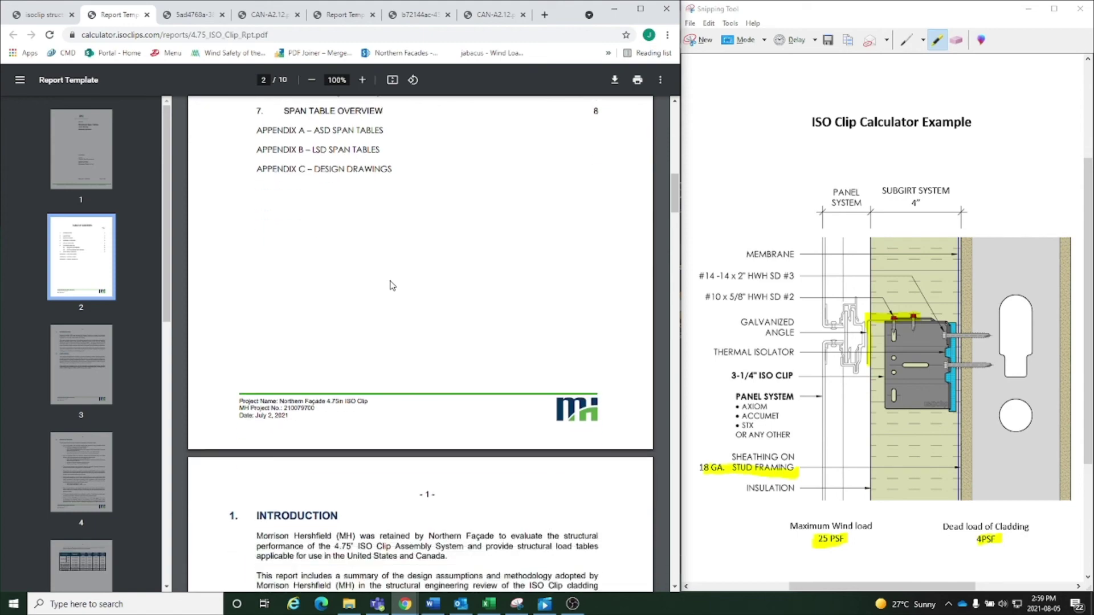
scroll(363, 326, down, 10)
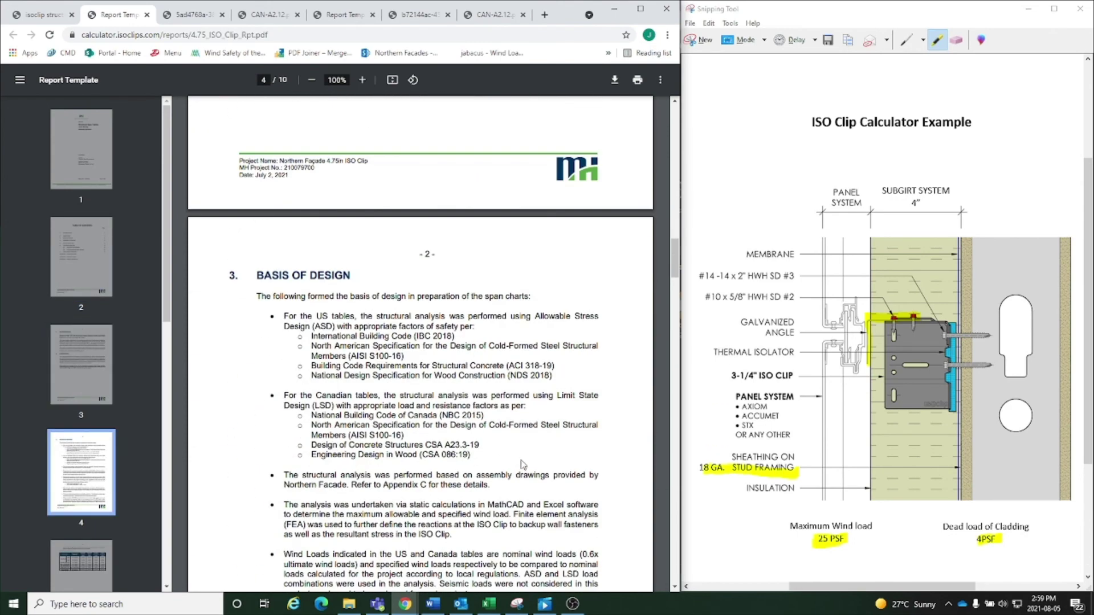
scroll(465, 347, down, 12)
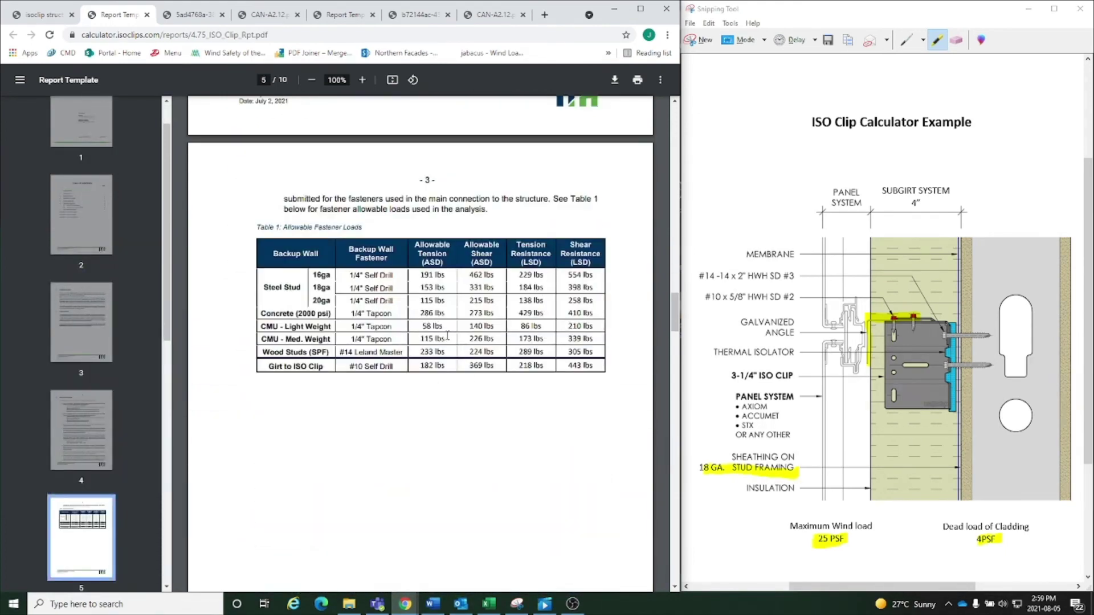
scroll(448, 337, down, 9)
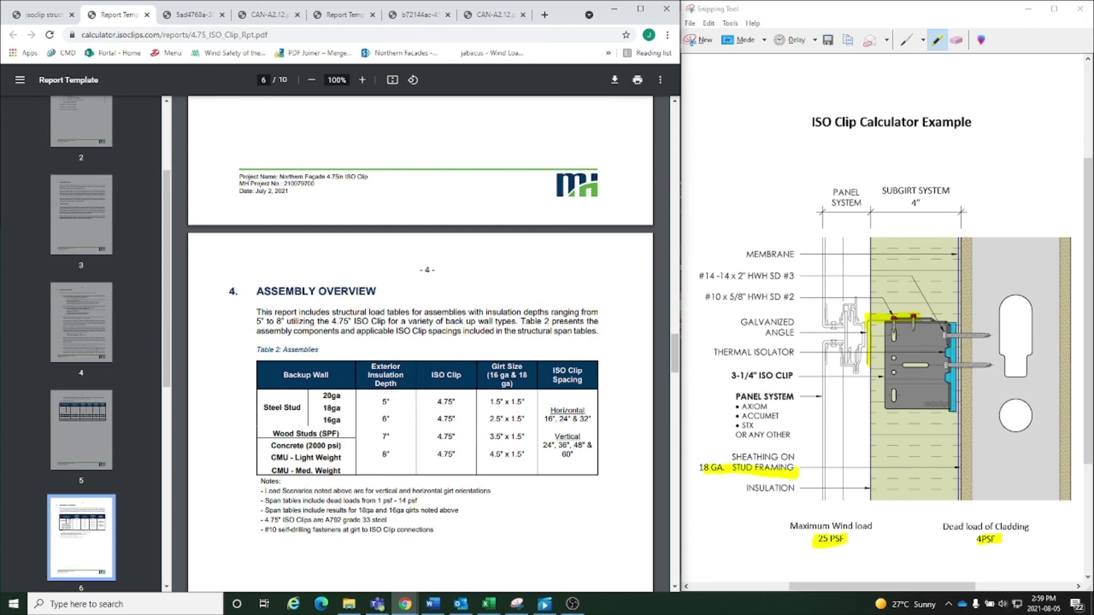
scroll(382, 345, down, 18)
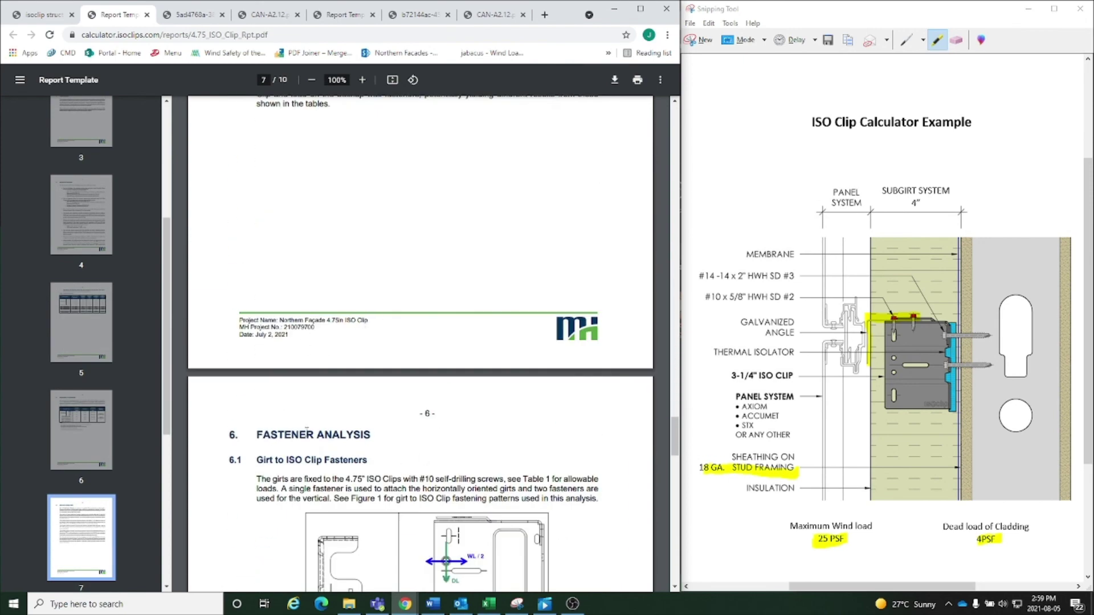
scroll(306, 427, down, 6)
- Go back to the calculator tab and scroll to the horizontal spacing and cladding dead load fields
click(48, 21)
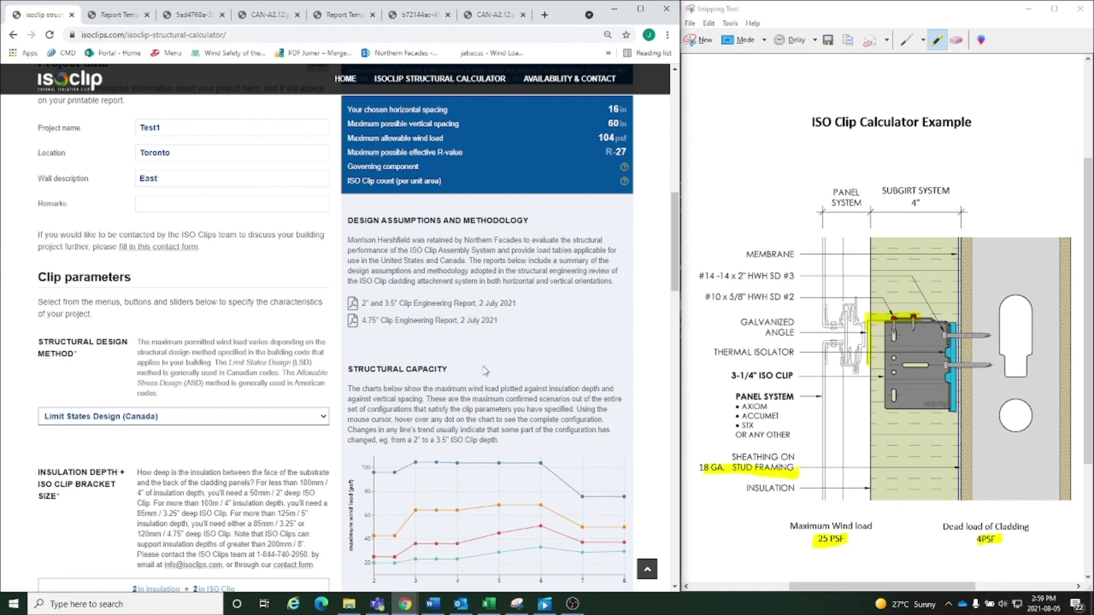
scroll(491, 376, down, 13)
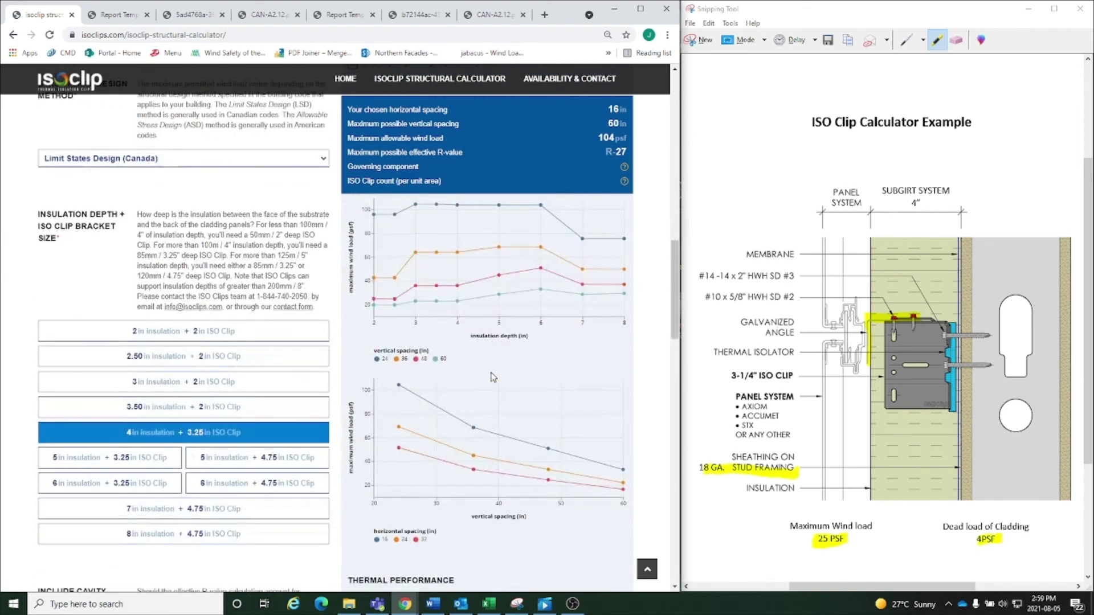
scroll(494, 377, down, 8)
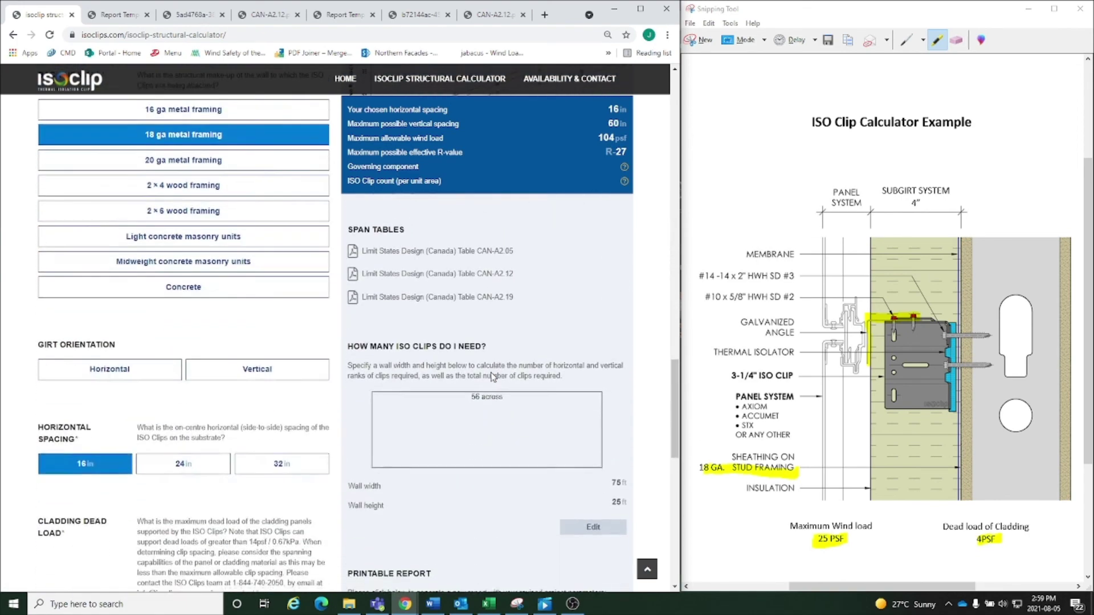